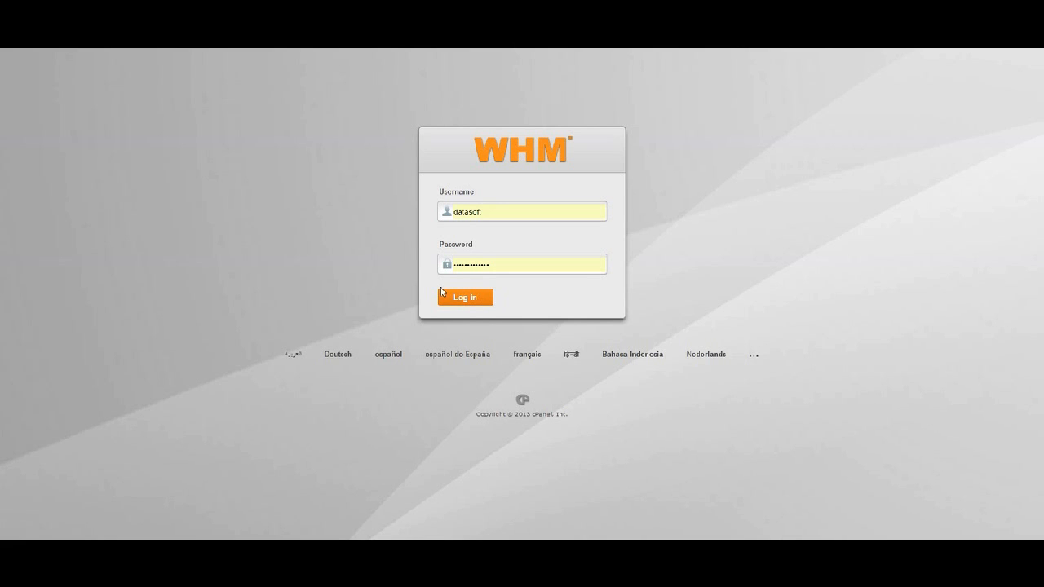
Log in to WHM with the prefilled credentials and open the form for adding a hosting package.
click(466, 299)
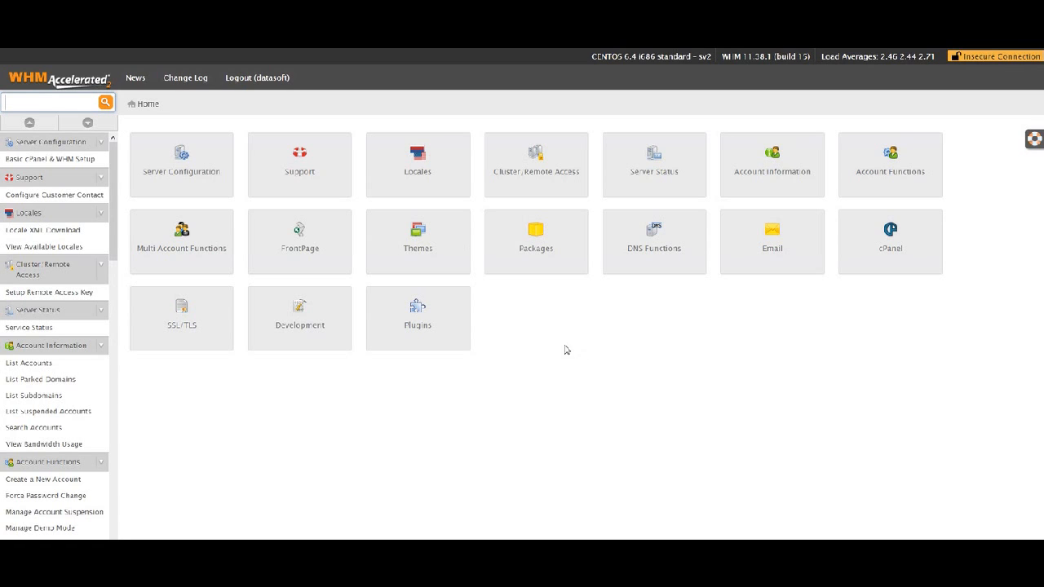
click(537, 257)
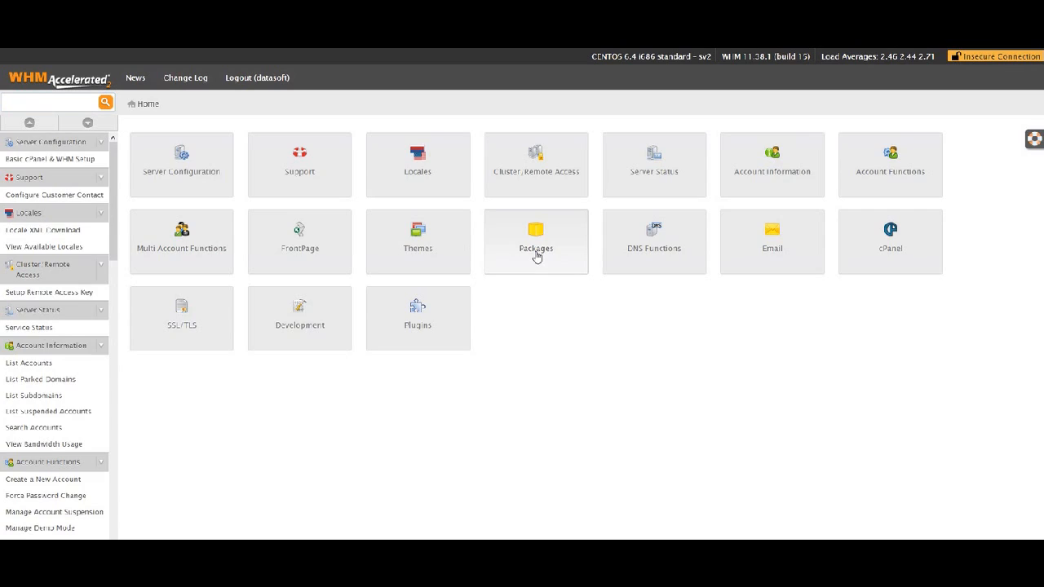
click(184, 175)
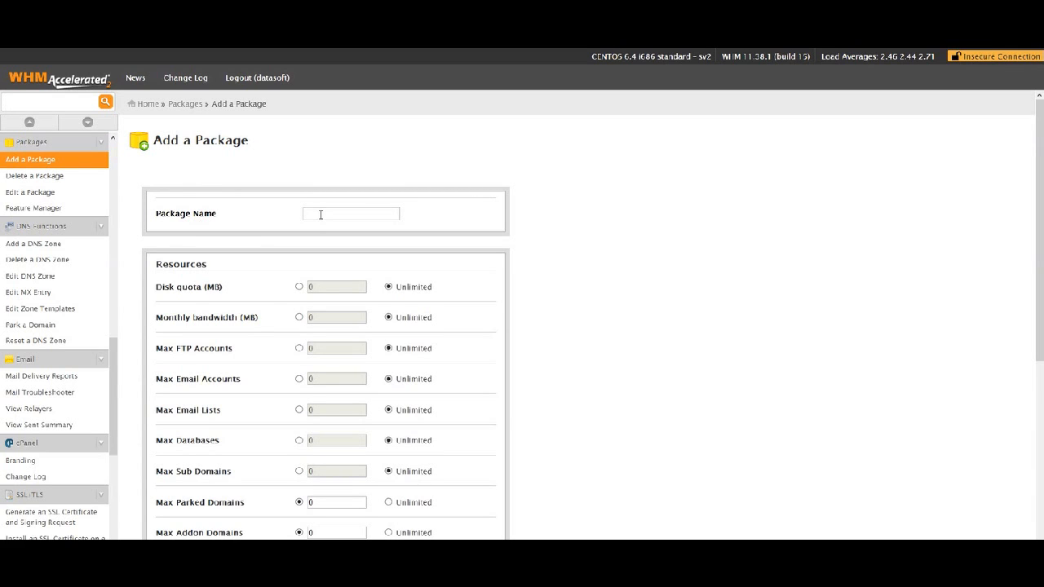
Name the new package Alpha-Reseller.
text(al)
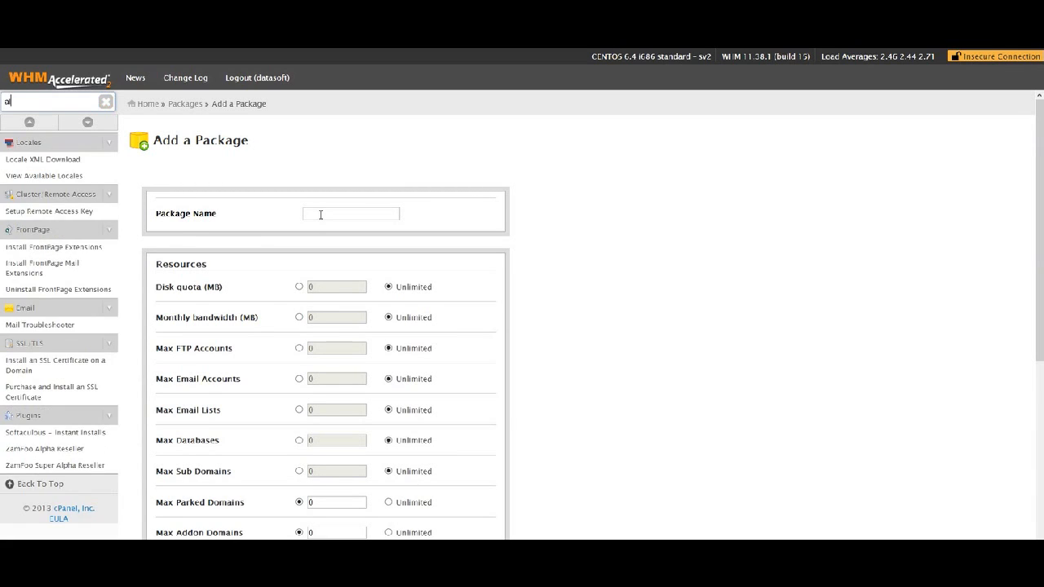
click(321, 214)
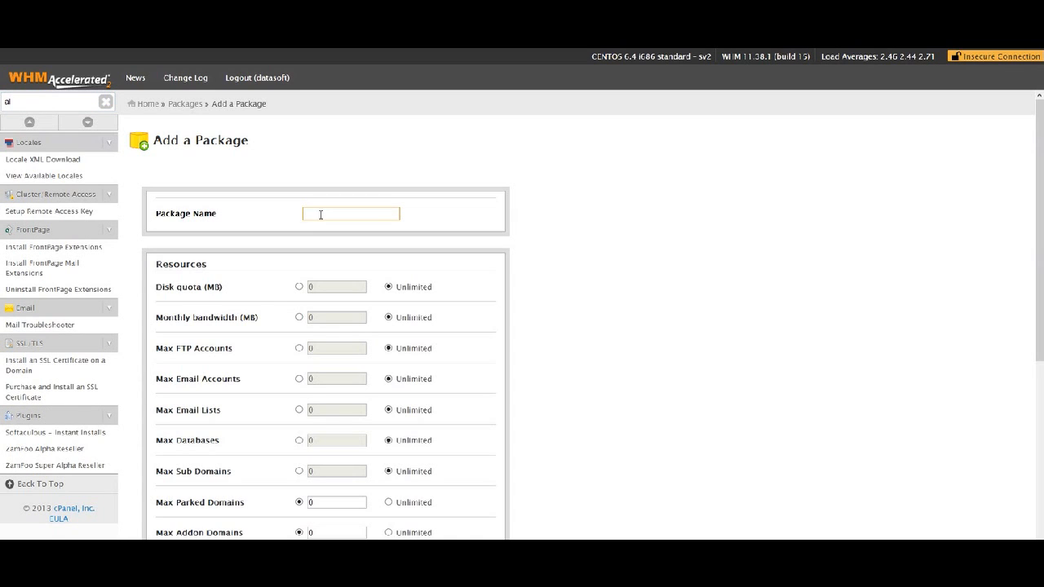
text(Al)
click(331, 227)
click(324, 215)
key(BackSpace)
text(-Reseller)
scroll(584, 203, down, 1)
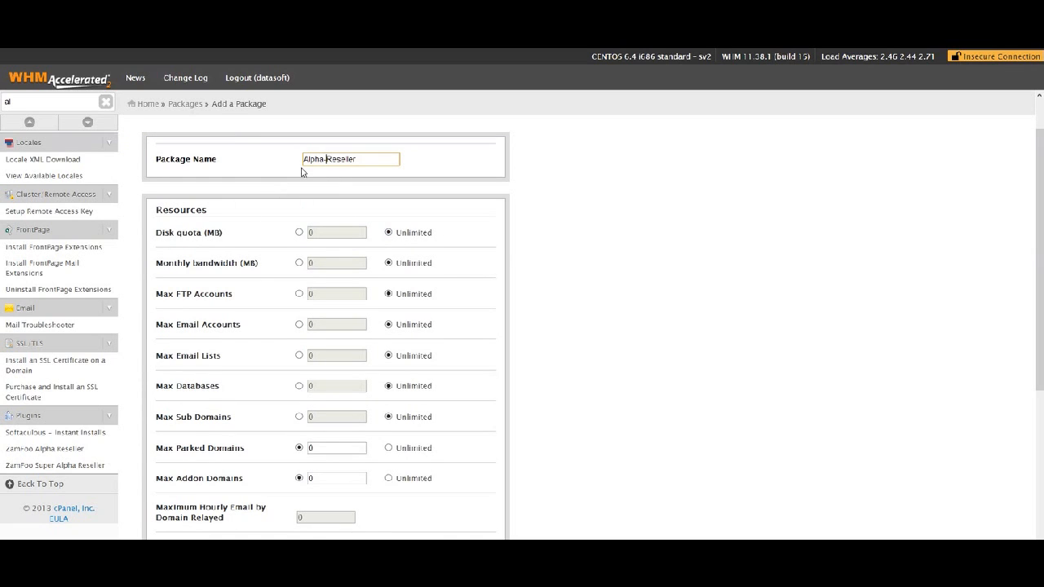
scroll(340, 184, up, 1)
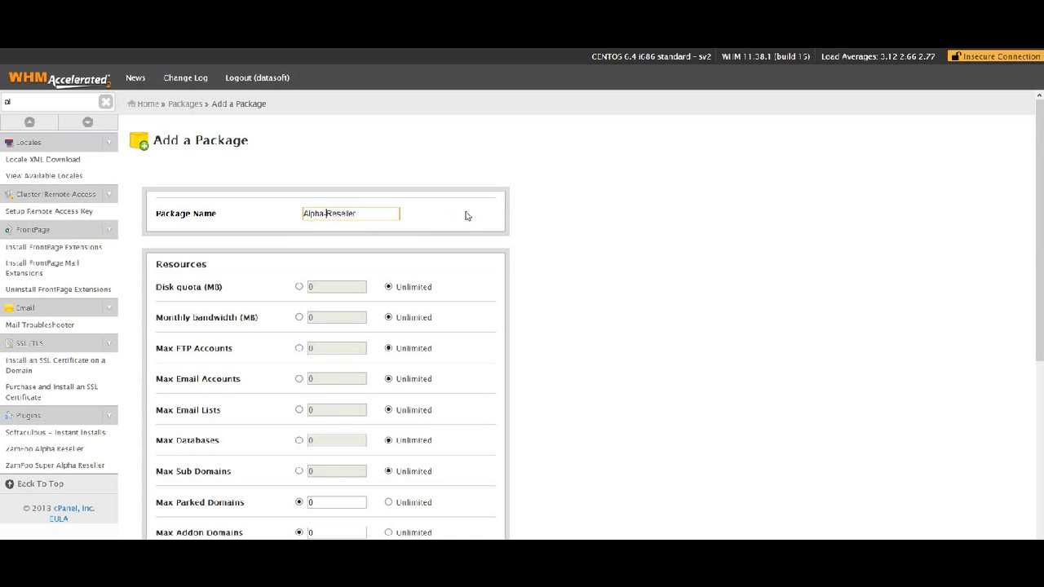
Set the package's maximum parked domains and maximum addon domains to Unlimited.
scroll(573, 221, down, 1)
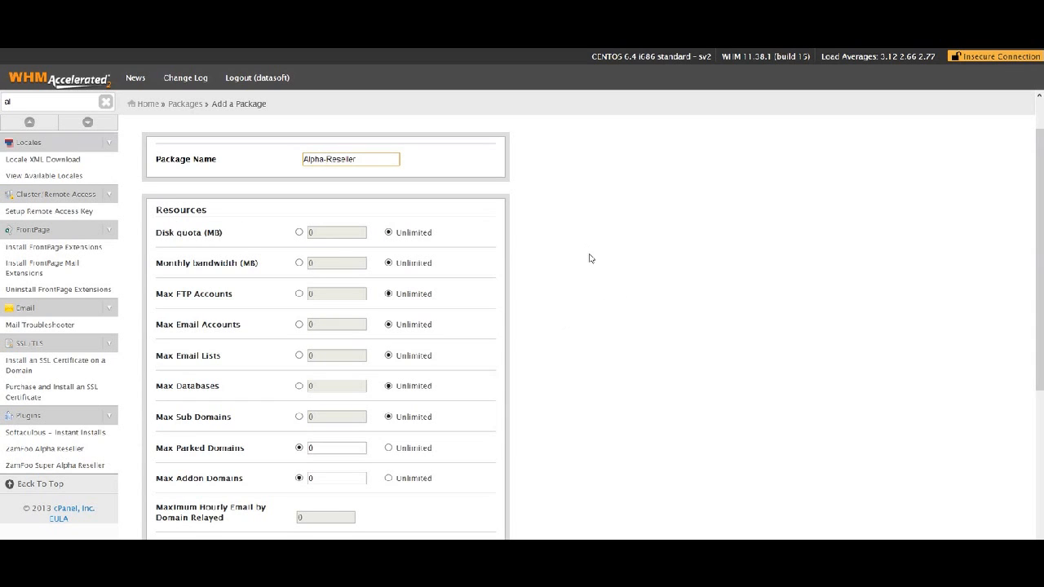
scroll(571, 267, down, 2)
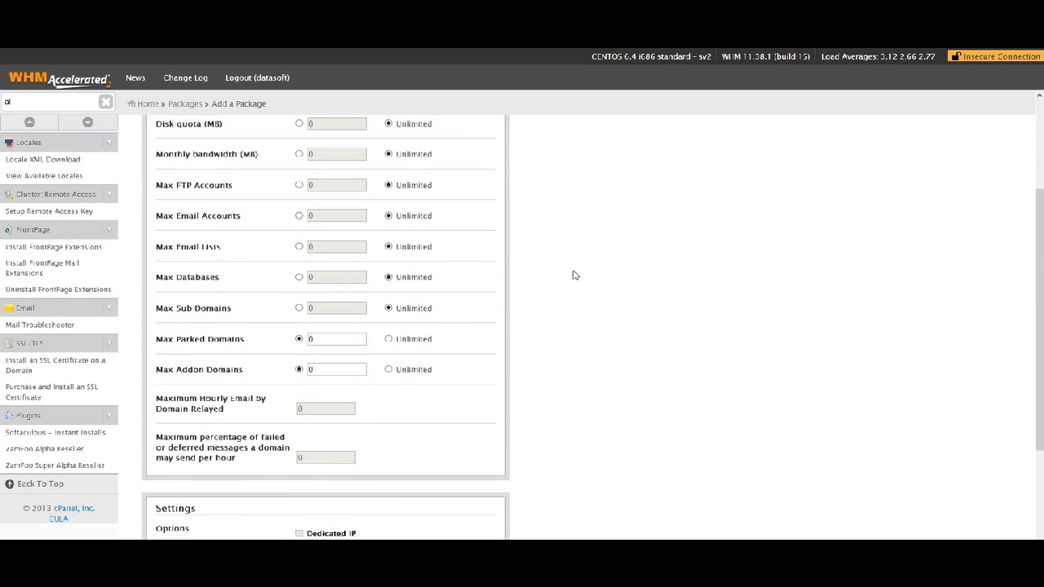
click(388, 339)
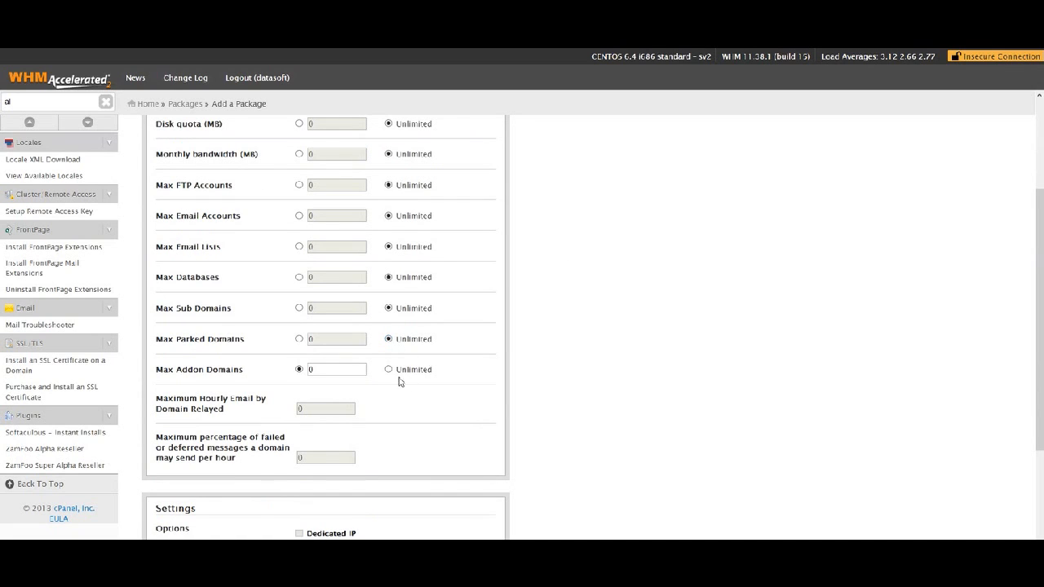
click(388, 371)
scroll(539, 335, up, 2)
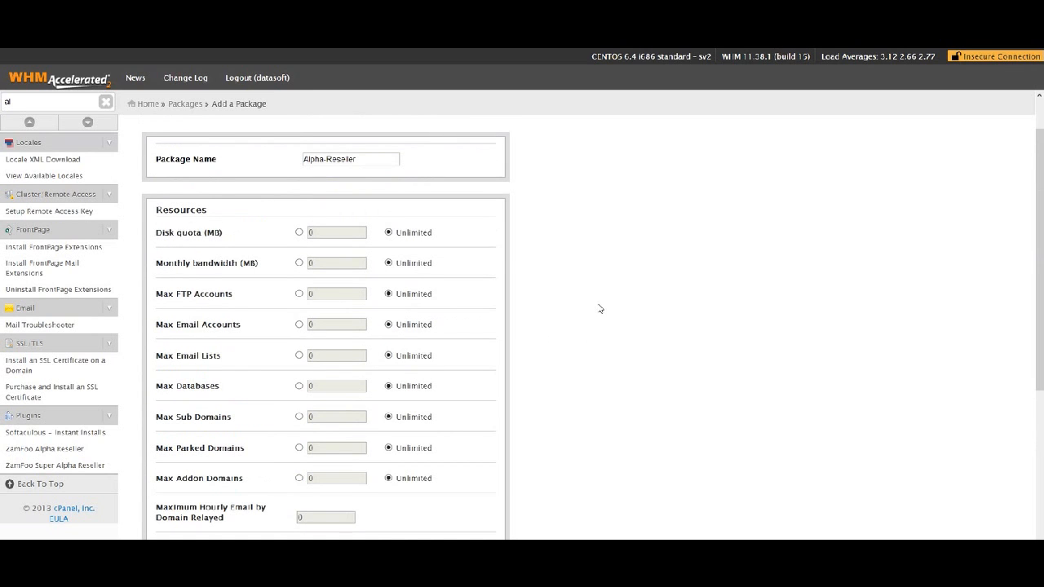
Enable Digest Authentication at account creation for the package and add the package.
scroll(605, 309, down, 3)
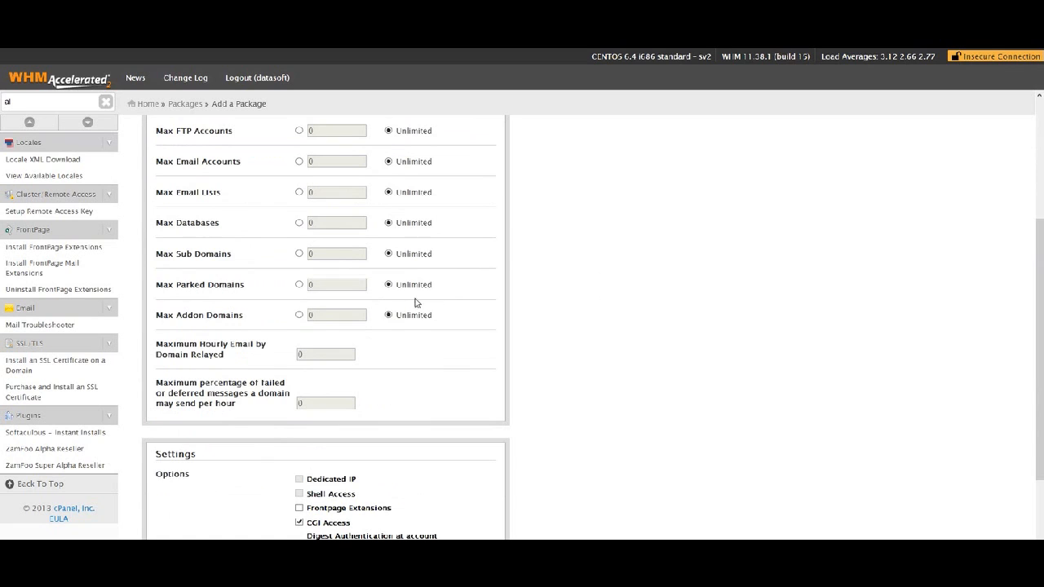
scroll(590, 310, down, 2)
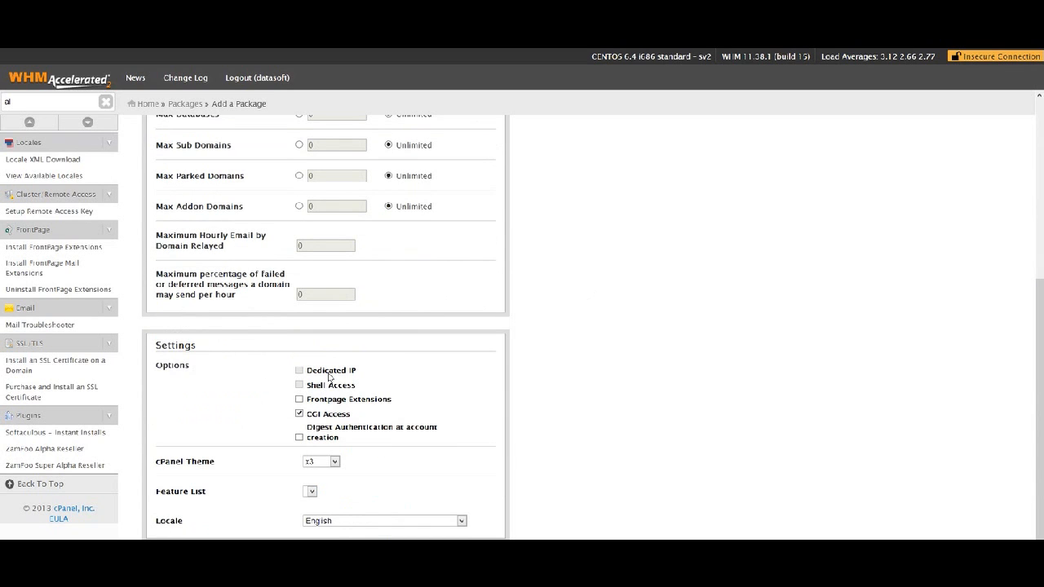
scroll(571, 333, down, 1)
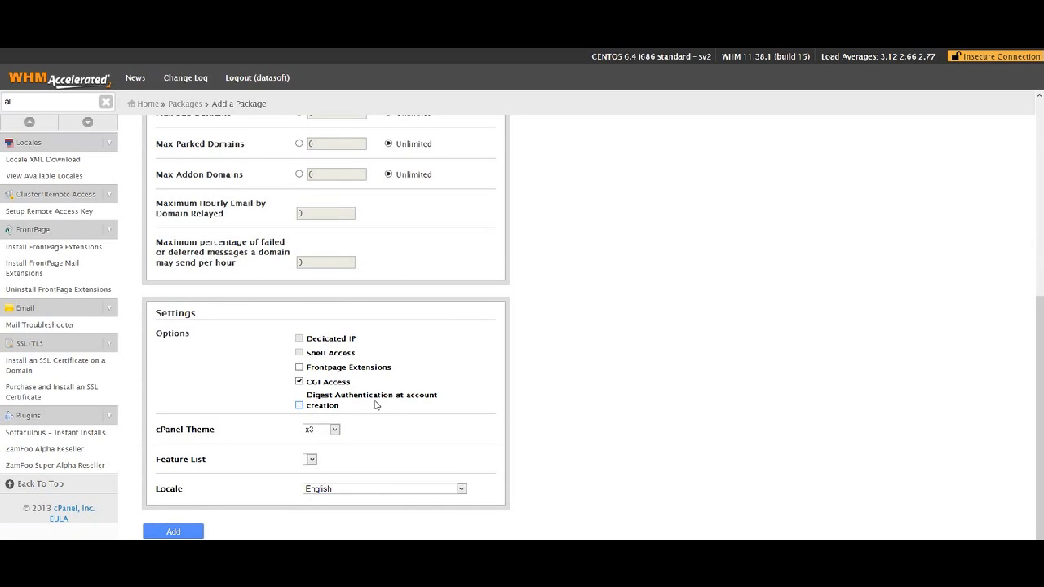
click(299, 407)
click(173, 532)
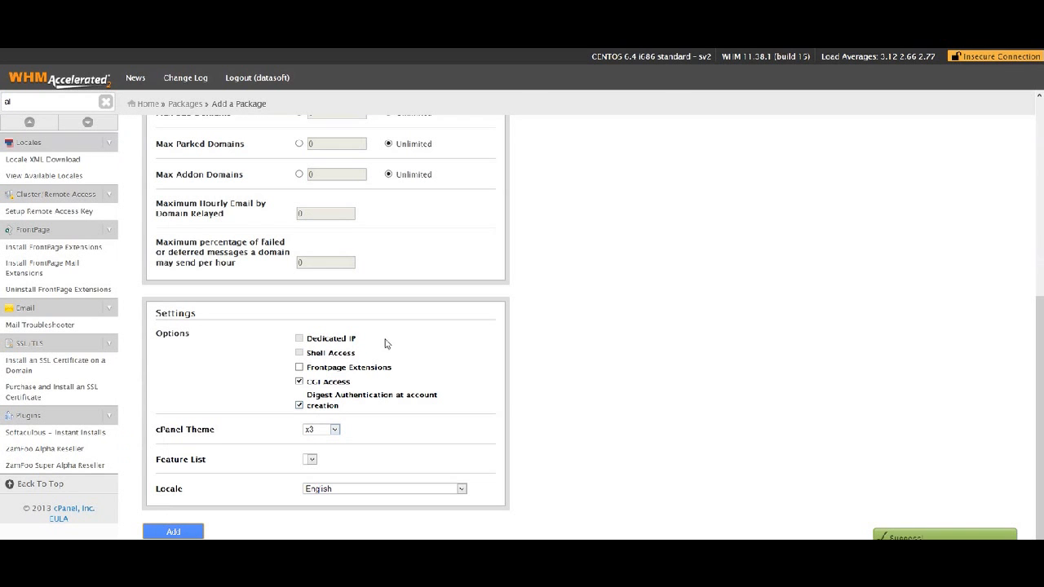
Clear the navigation search filter and open the ZamFoo Super Alpha Reseller plugin.
double_click(43, 102)
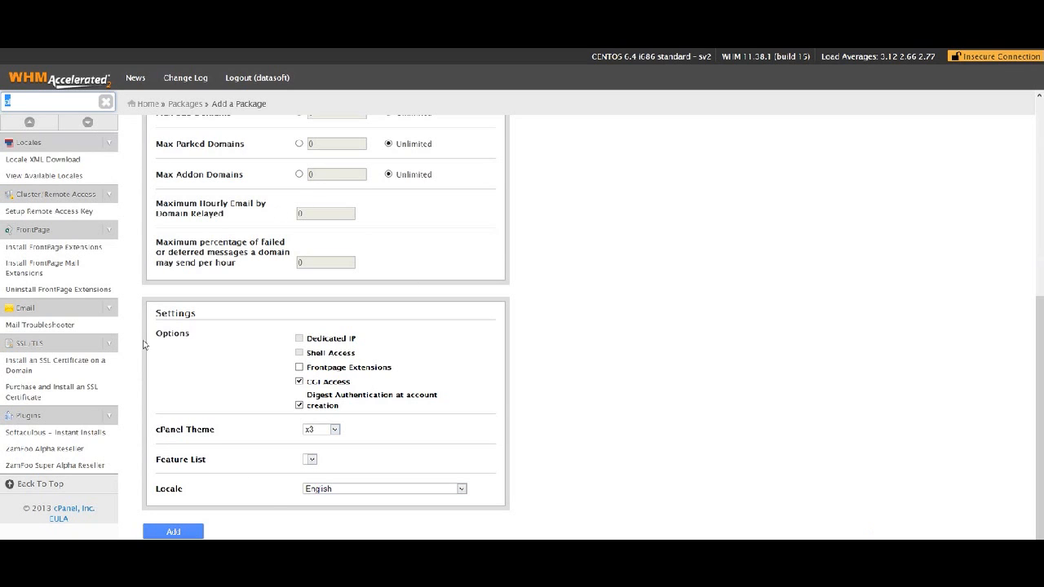
click(109, 108)
drag(117, 169, 111, 481)
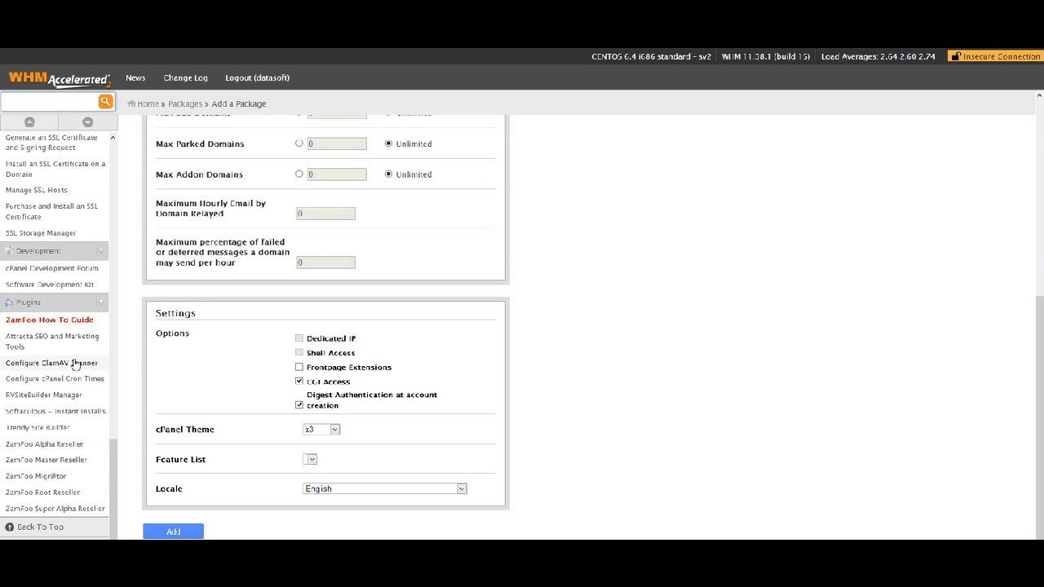
click(71, 508)
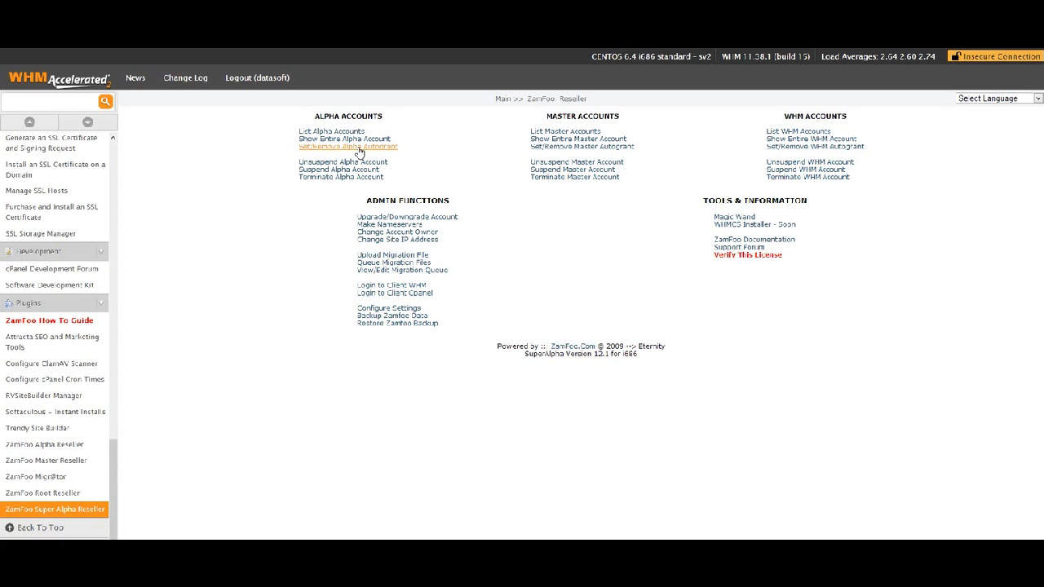
Set Alpha AutoGrant for the datasoft_Alpha-Reseller package.
click(356, 152)
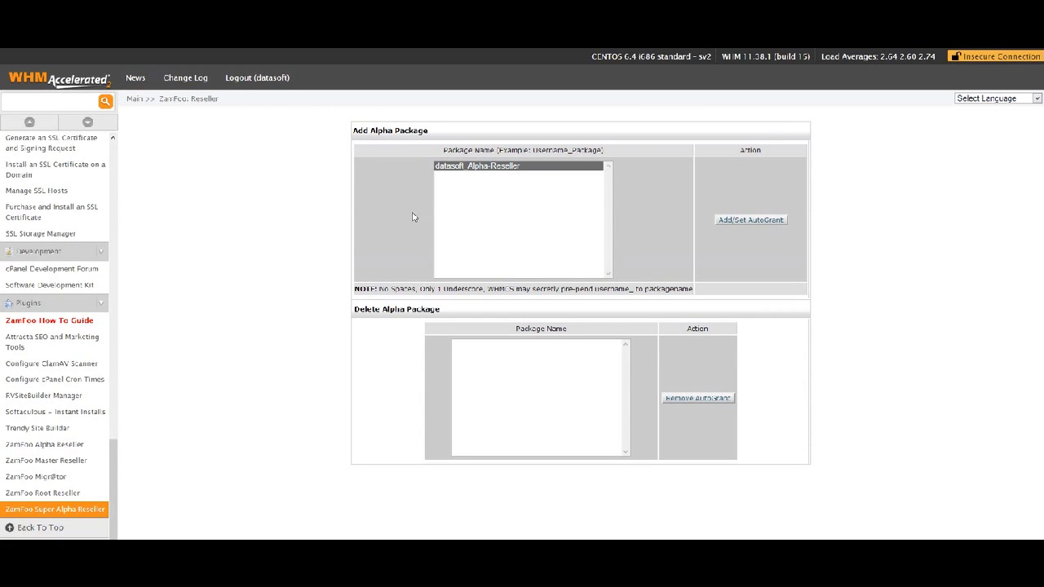
click(454, 169)
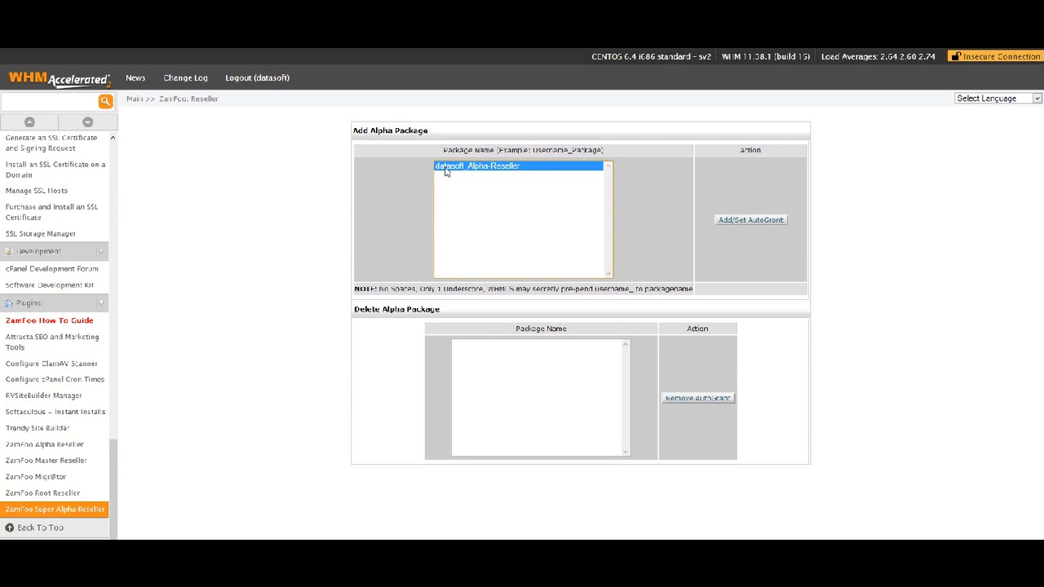
click(731, 227)
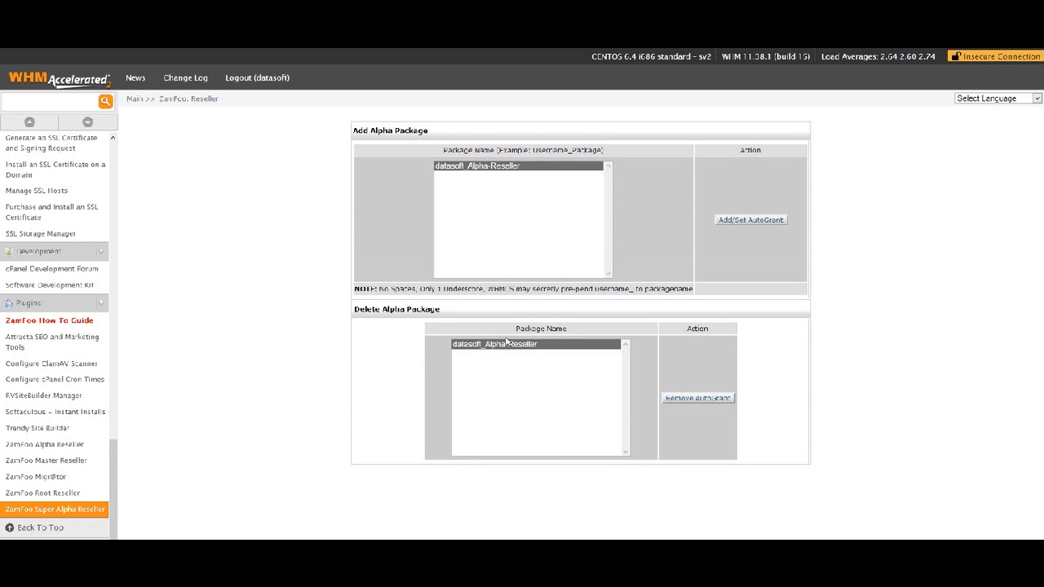
Open the Create a New Account form under Account Functions.
click(40, 102)
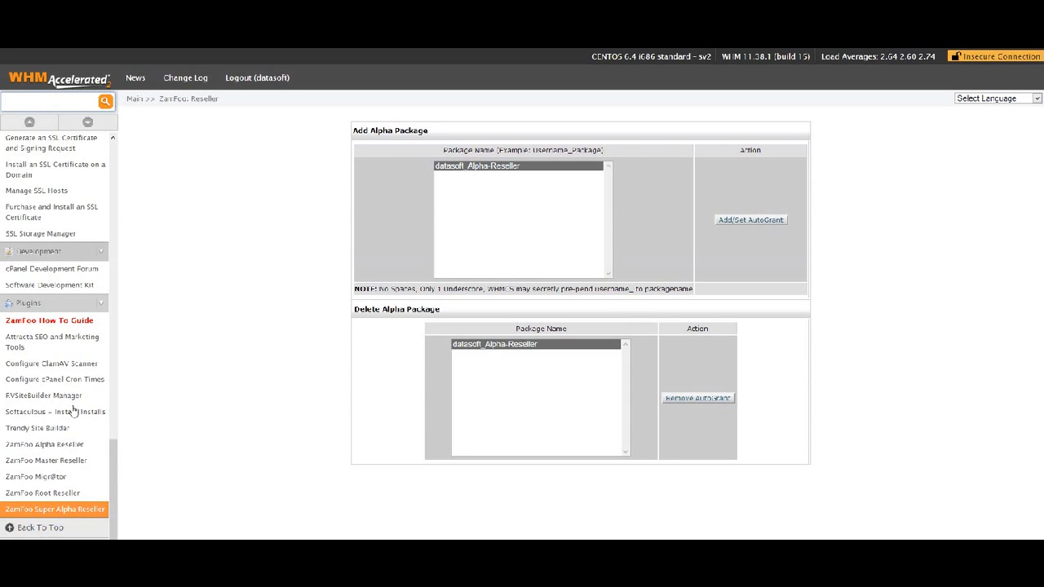
drag(111, 448, 123, 123)
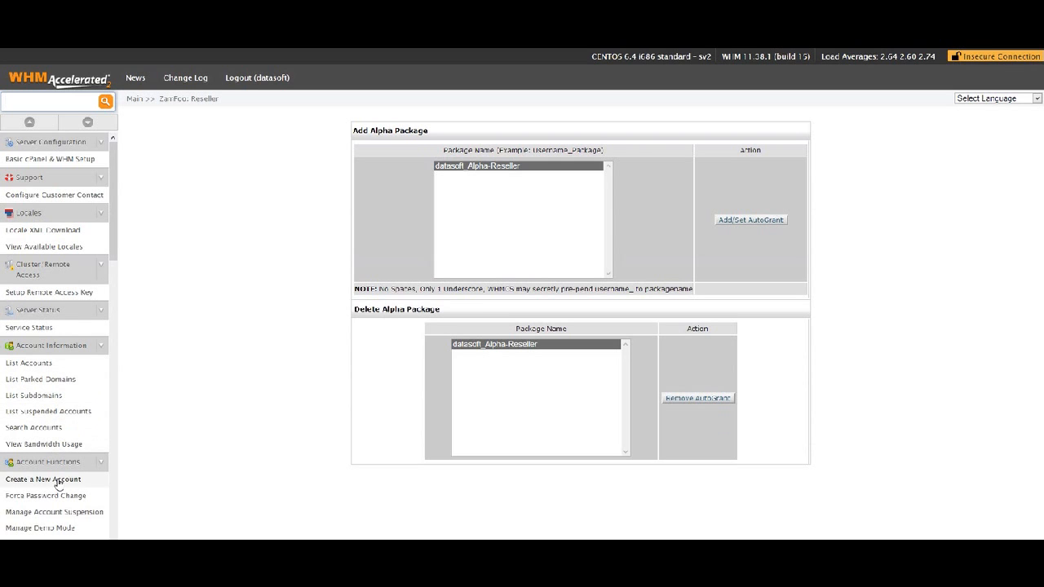
drag(114, 230, 120, 291)
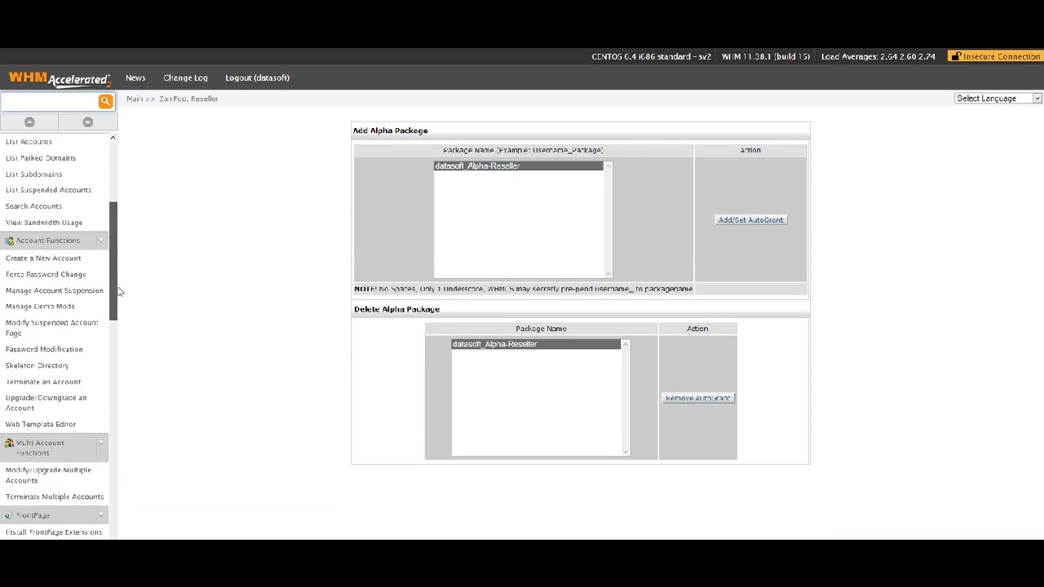
click(65, 260)
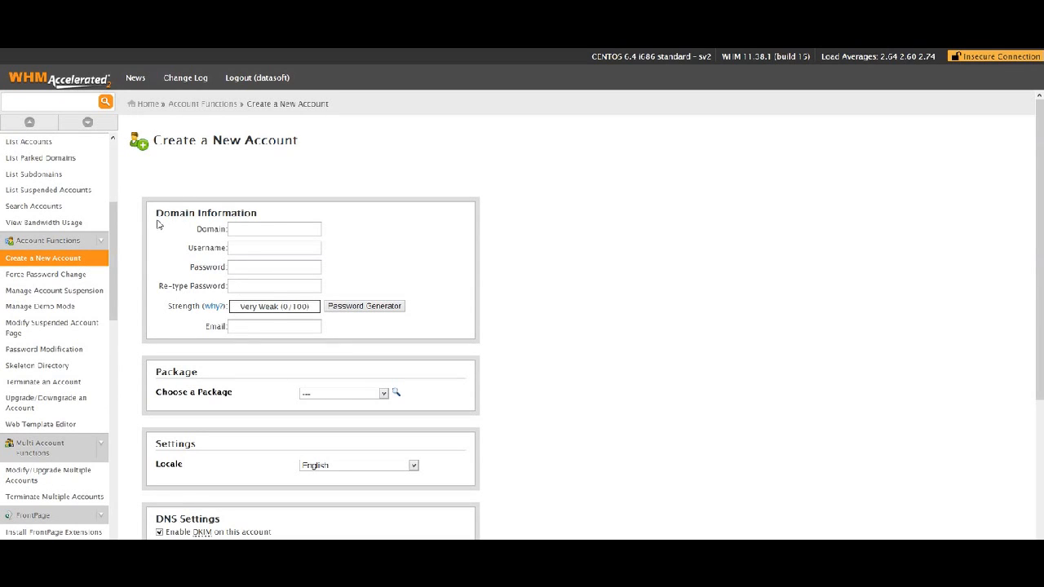
Set the new account's domain to domain.com, using the previously entered suggestion.
click(254, 228)
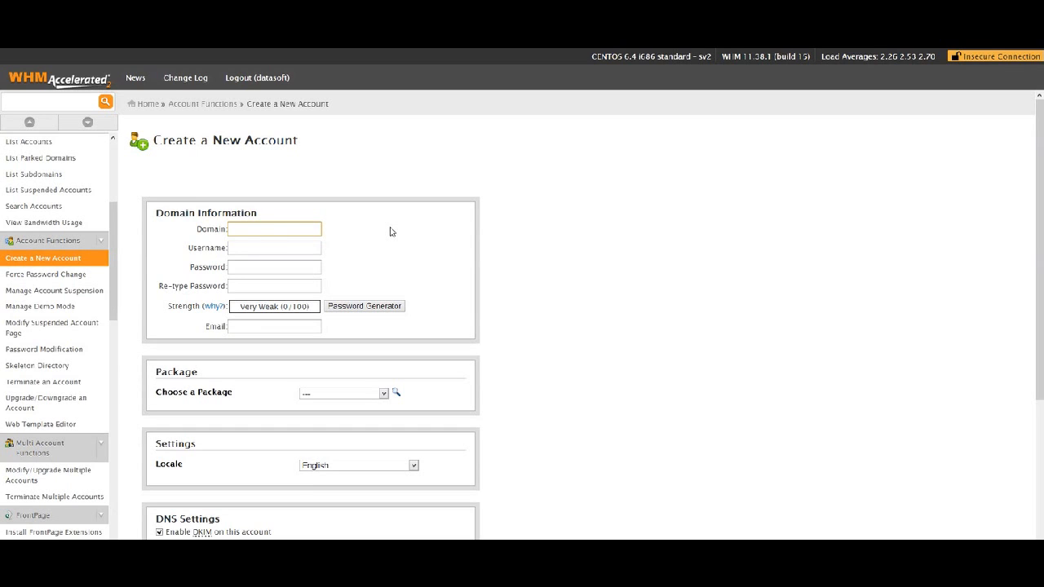
text(d)
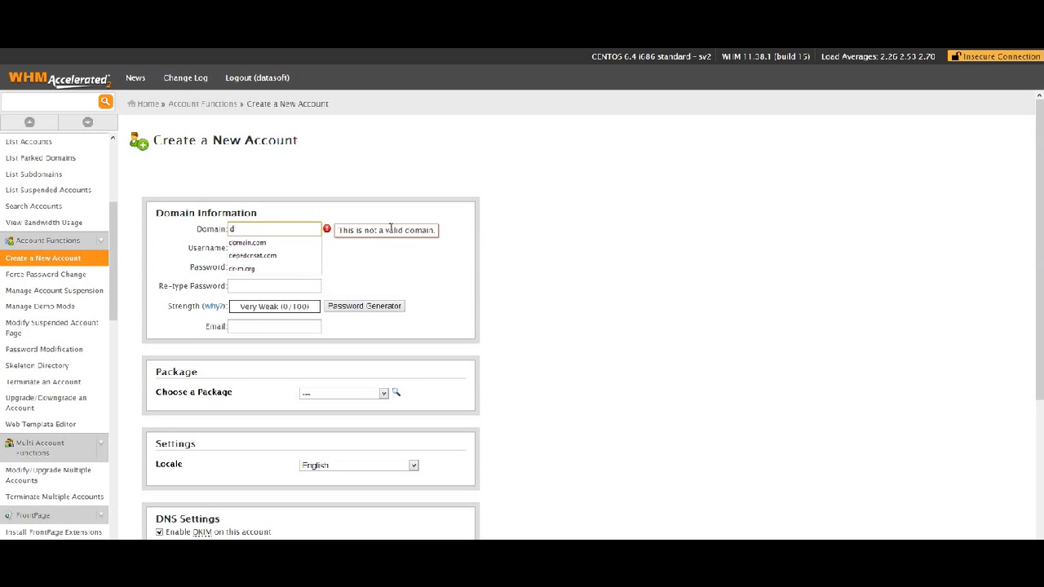
click(262, 244)
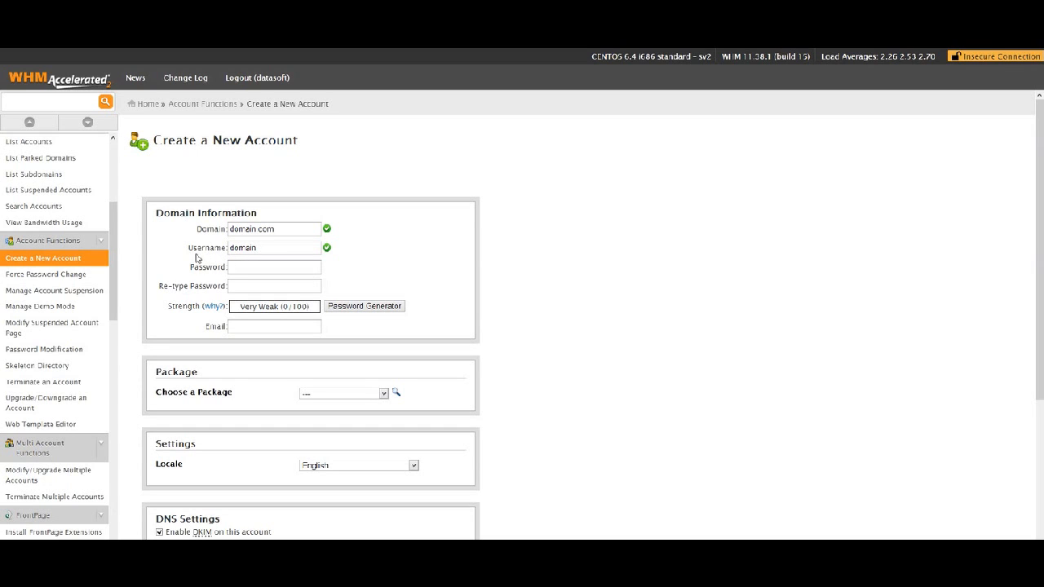
Enter the new account's password and repeat it in the confirmation field.
click(250, 266)
text(••)
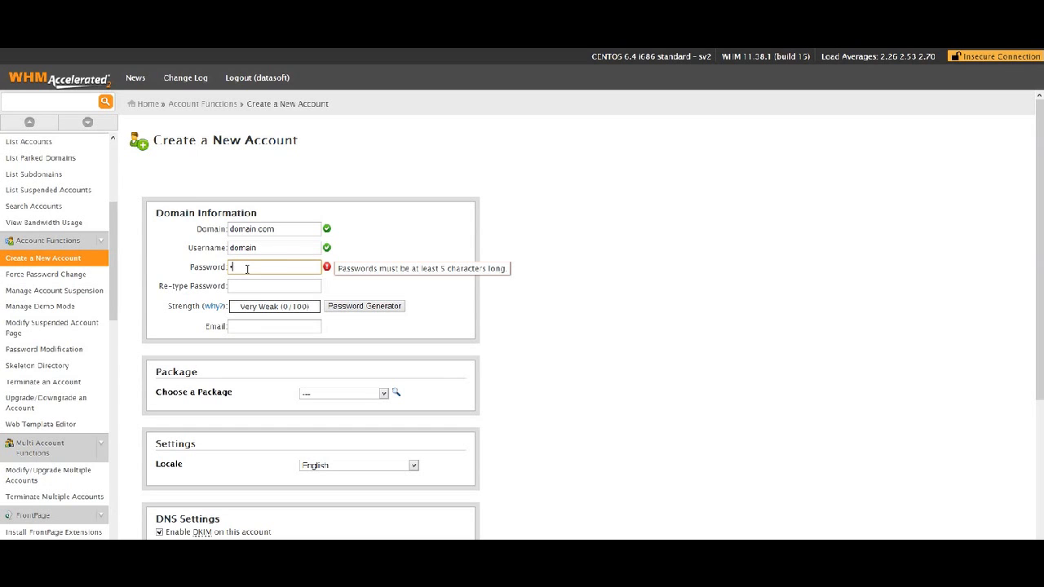
text(••••••)
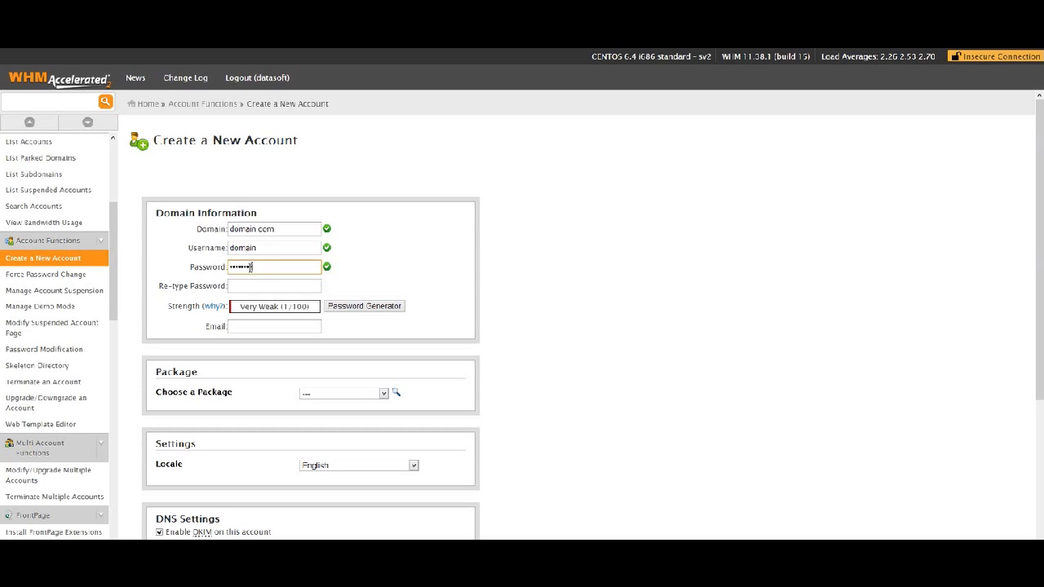
click(258, 285)
text(••••••••)
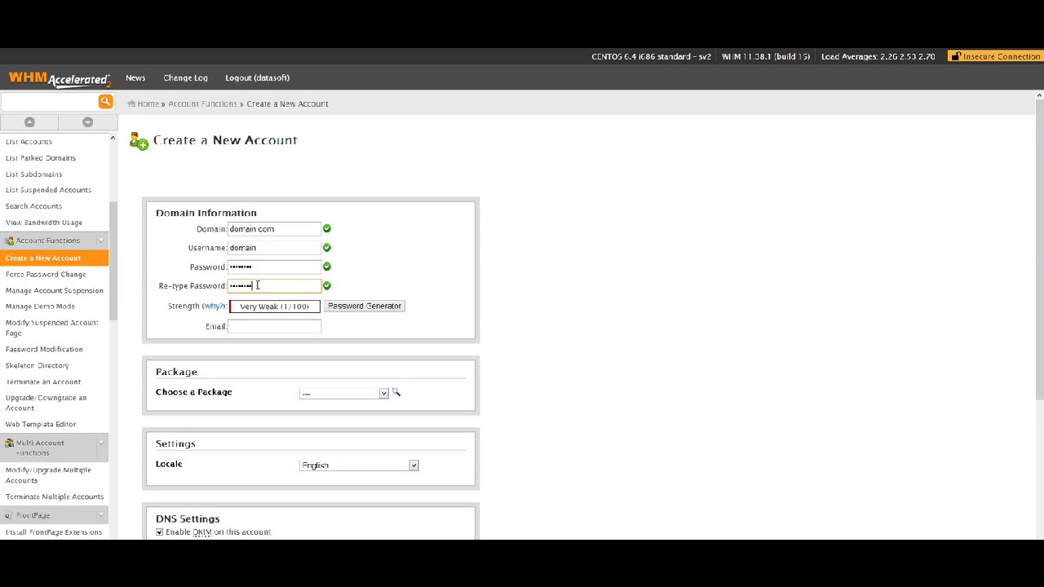
click(500, 245)
Enter the contact email address for the new domain.com account.
scroll(506, 259, down, 2)
click(265, 163)
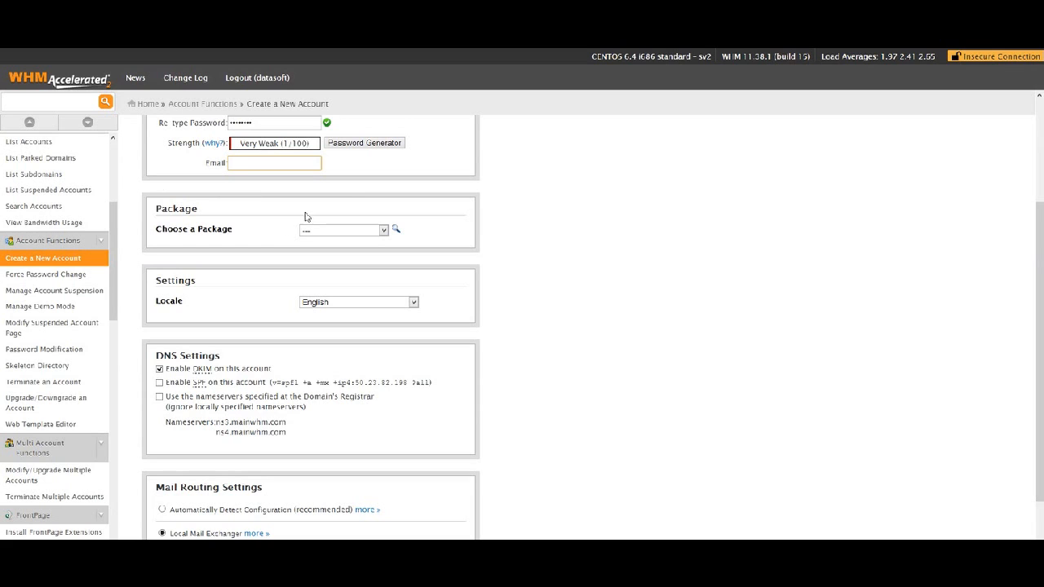
scroll(385, 236, up, 1)
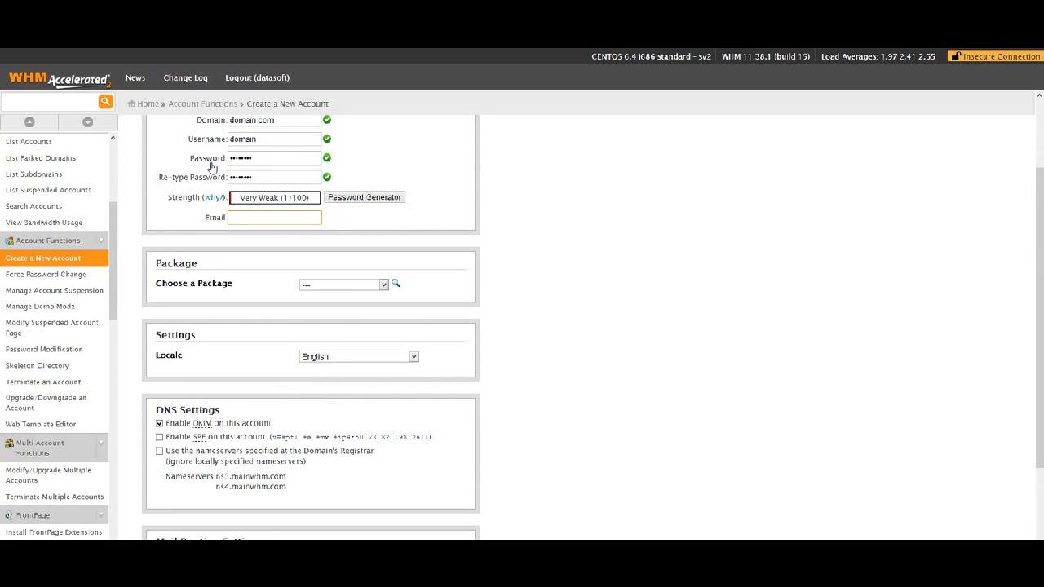
click(244, 217)
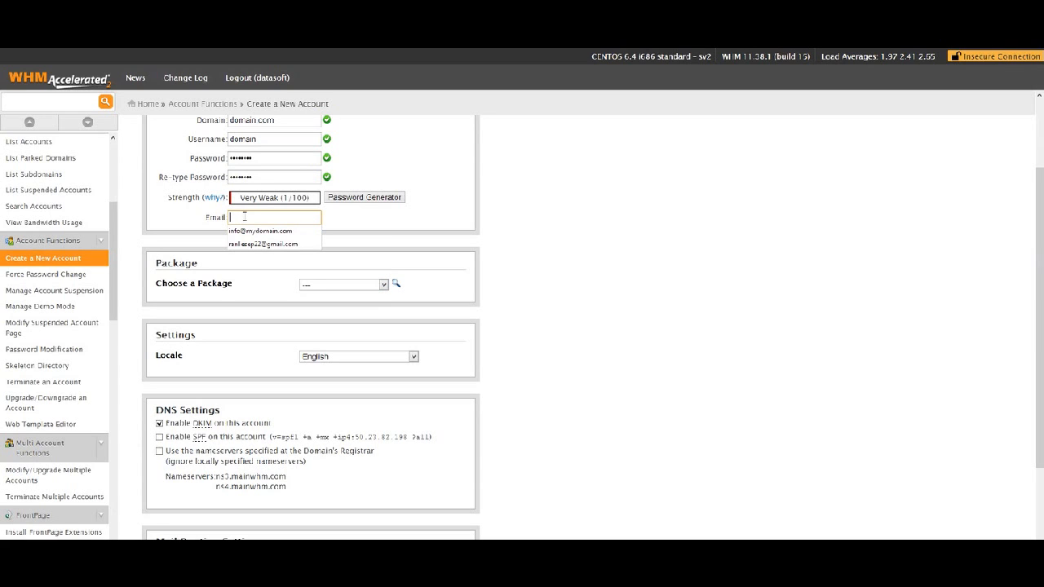
text(inf)
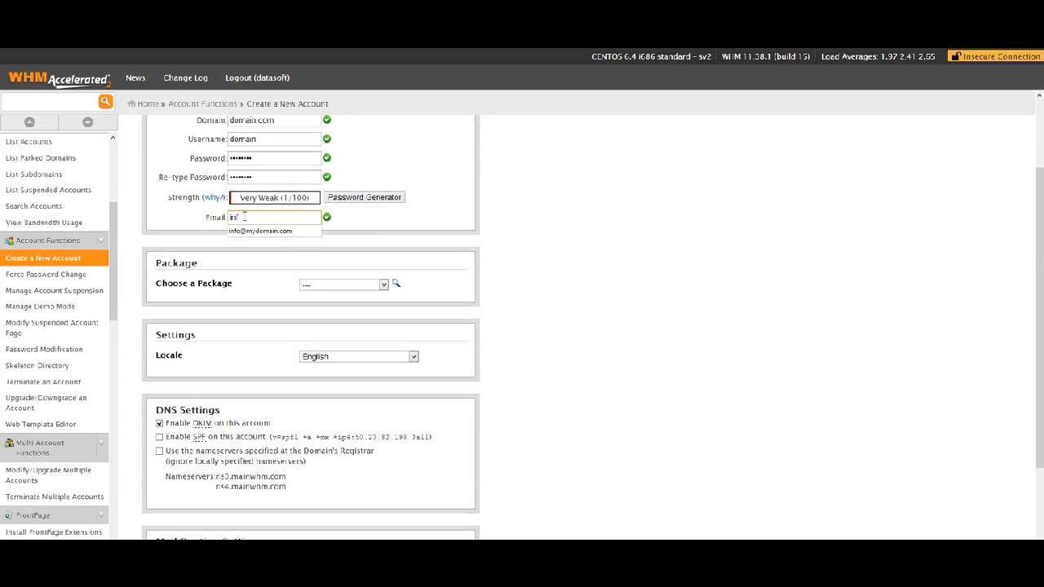
text(o@yourd)
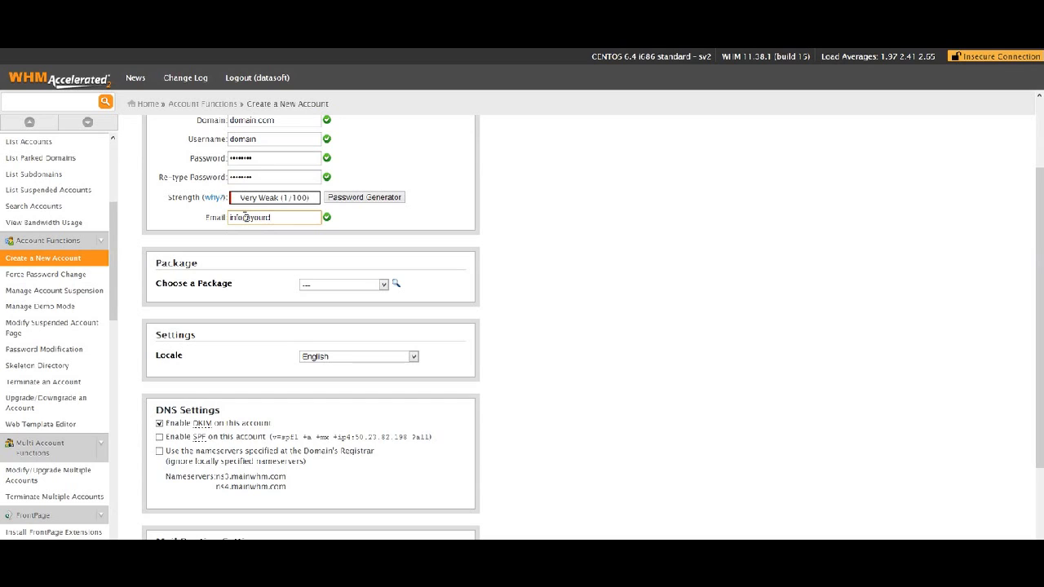
text(omain.com)
click(405, 242)
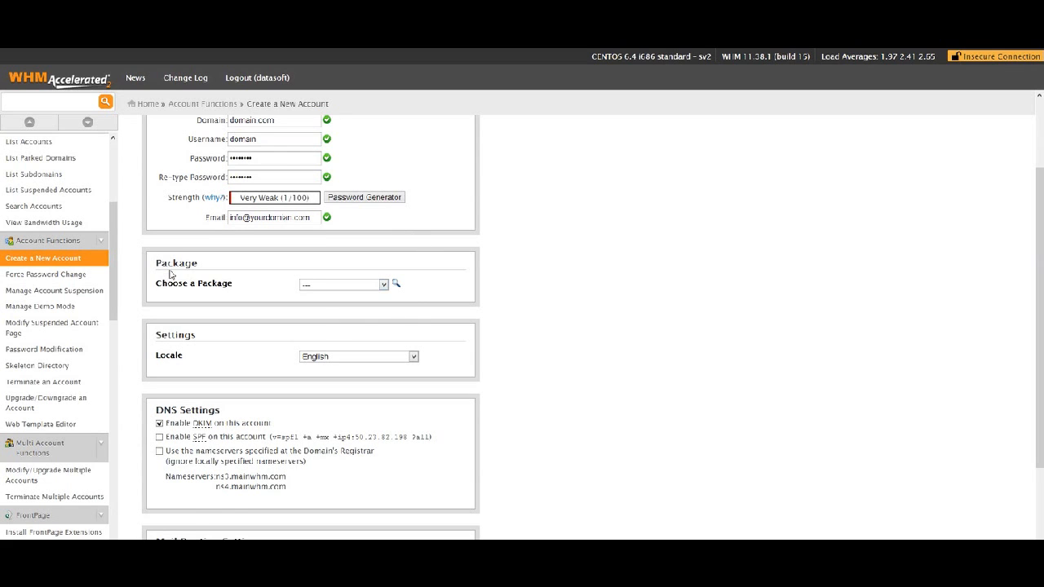
Assign the datasoft_Alpha-Reseller package to the new account.
scroll(405, 288, down, 1)
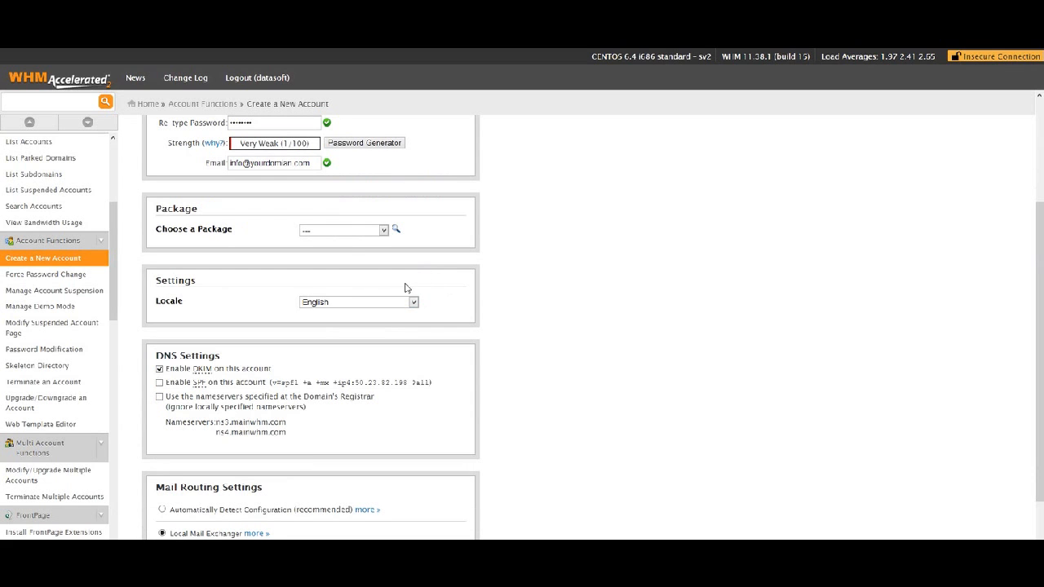
click(349, 234)
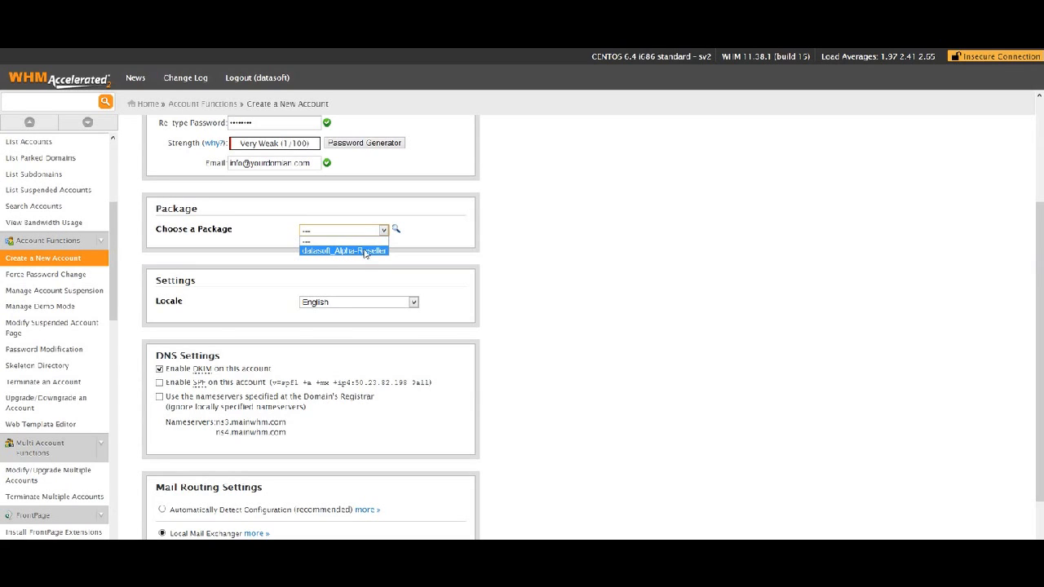
click(355, 252)
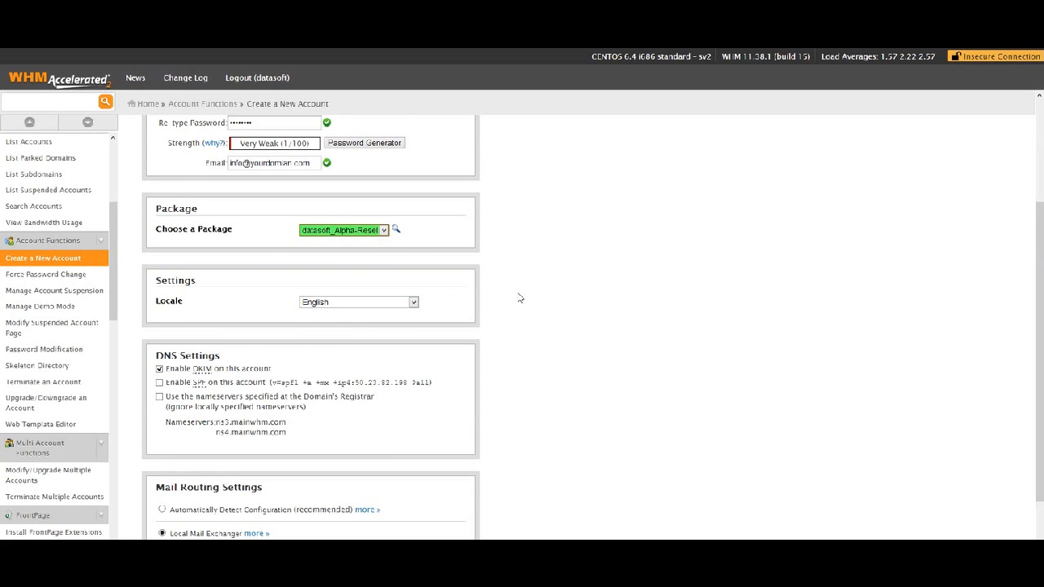
Enable SPF in the new account's DNS settings and create the account.
scroll(520, 297, down, 1)
scroll(520, 300, down, 1)
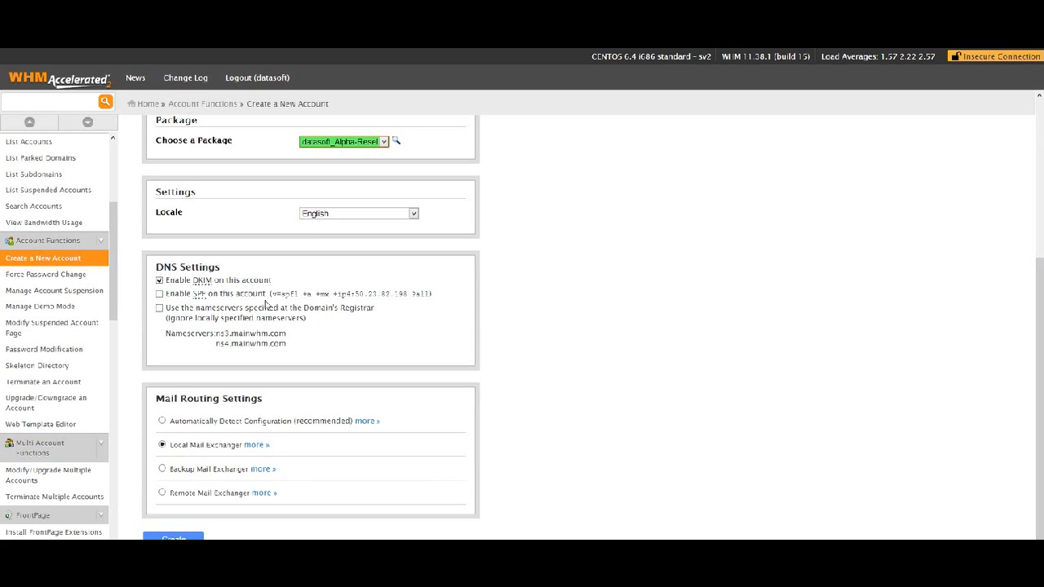
click(160, 295)
click(174, 538)
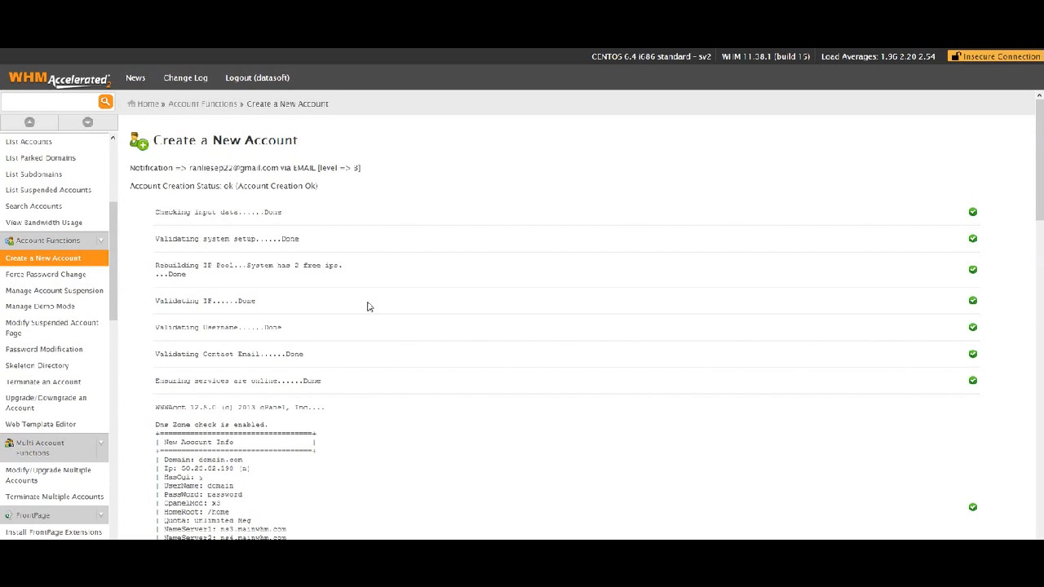
scroll(374, 294, down, 3)
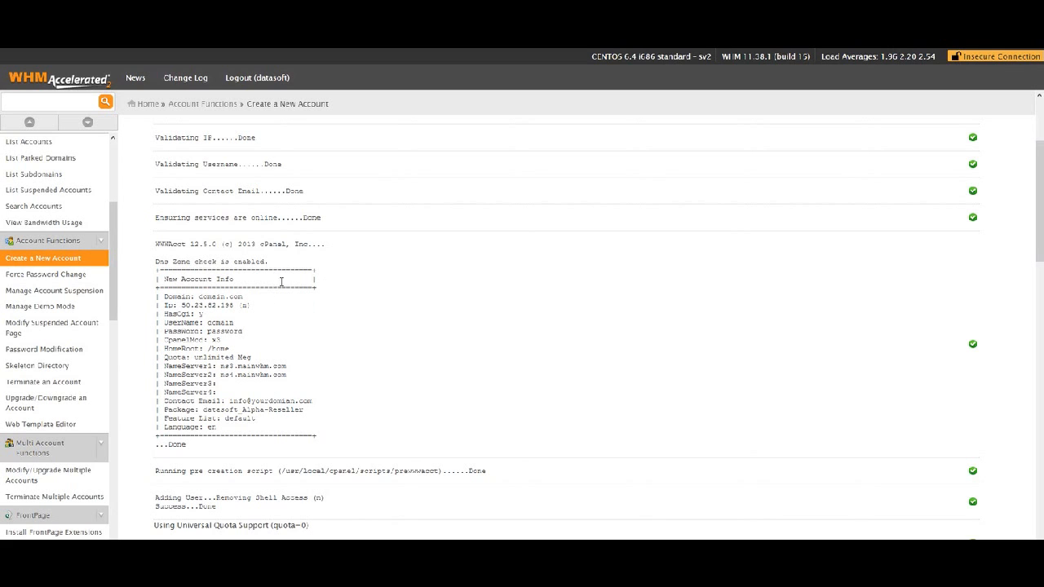
scroll(323, 371, down, 3)
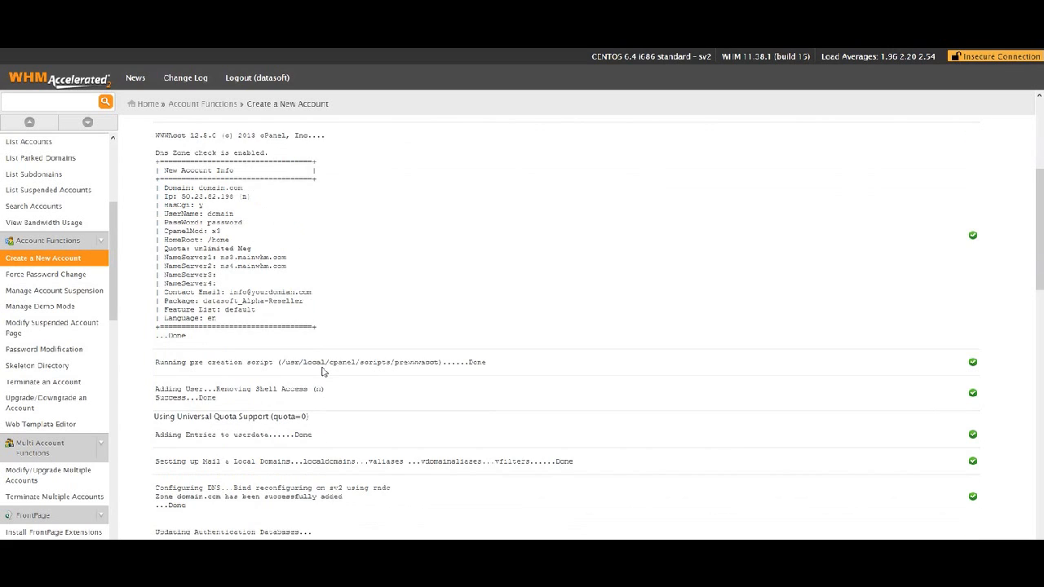
scroll(323, 372, up, 8)
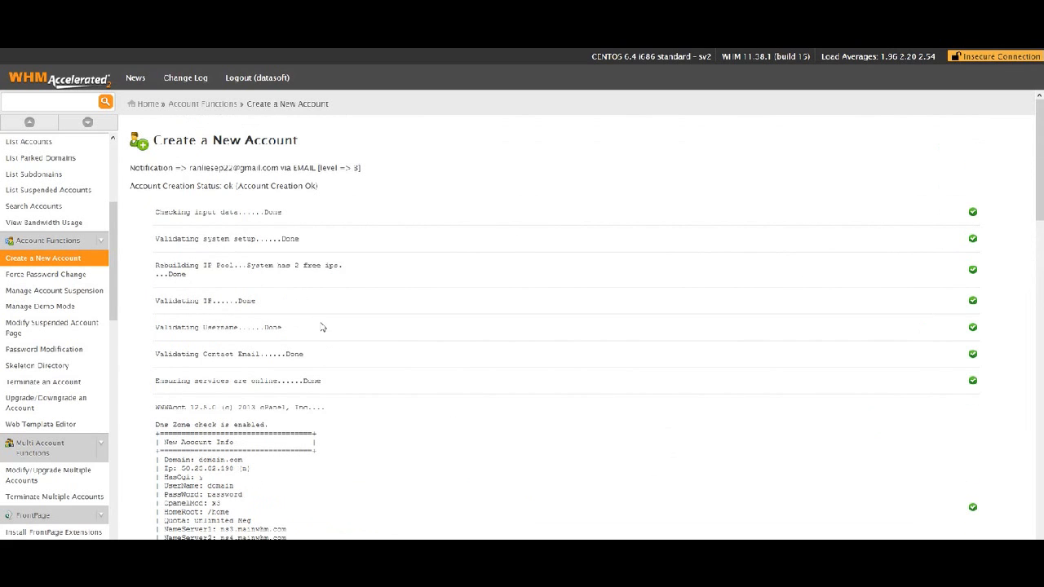
Log out of the datasoft reseller and log back in to WHM as domain with that account's password.
click(258, 84)
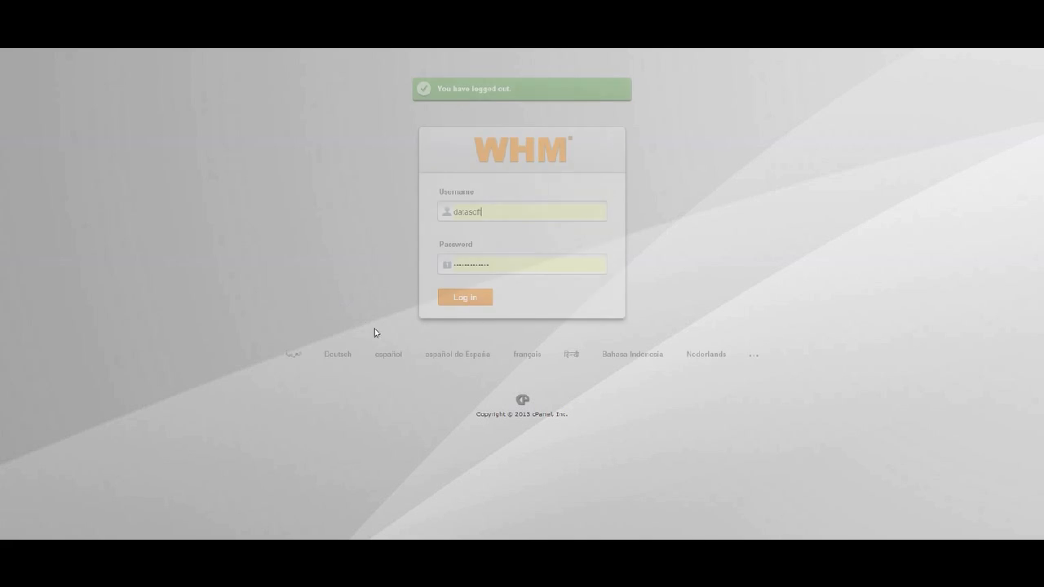
double_click(478, 212)
key(BackSpace)
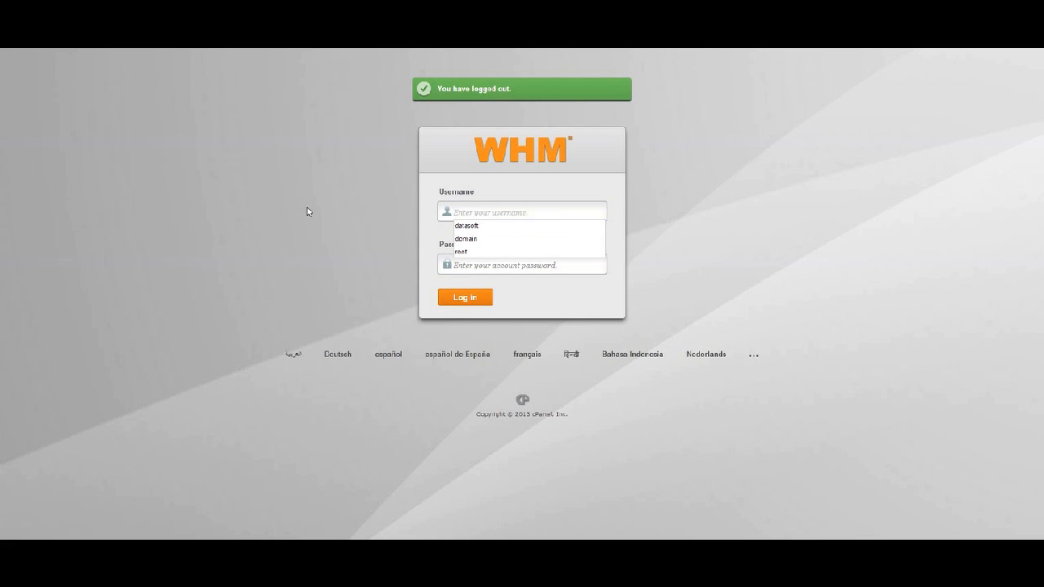
text(do)
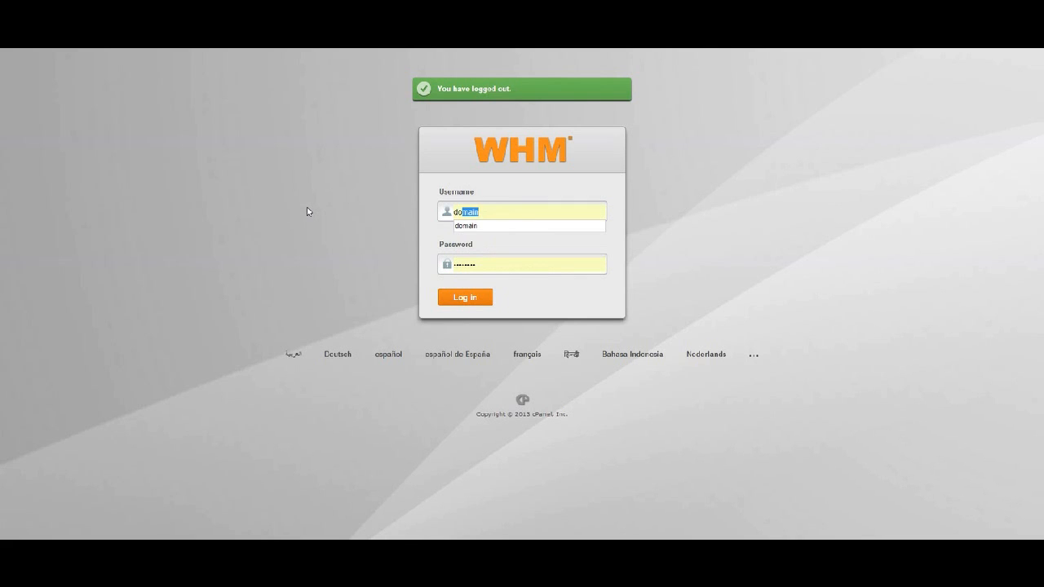
text(main)
drag(487, 261, 260, 260)
key(BackSpace)
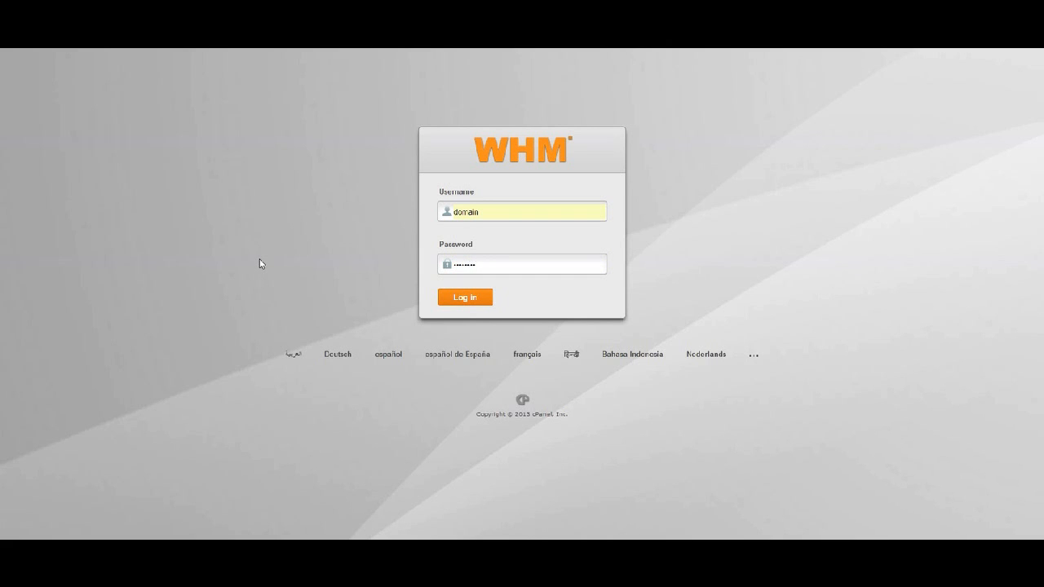
key(Return)
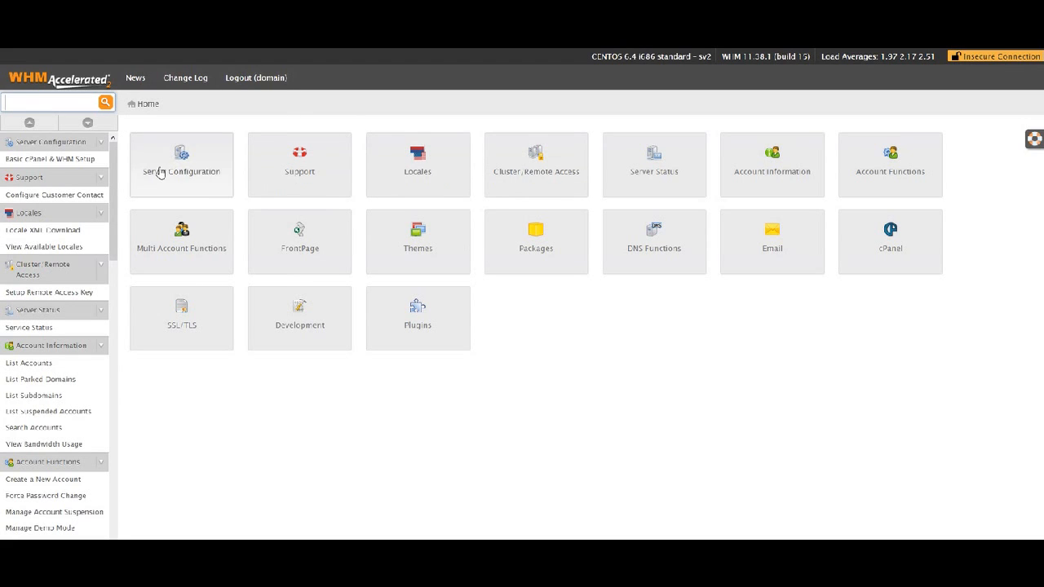
Find the Create a New Account form by searching the WHM functions for "crea" and examine its available options.
click(46, 102)
text(crea)
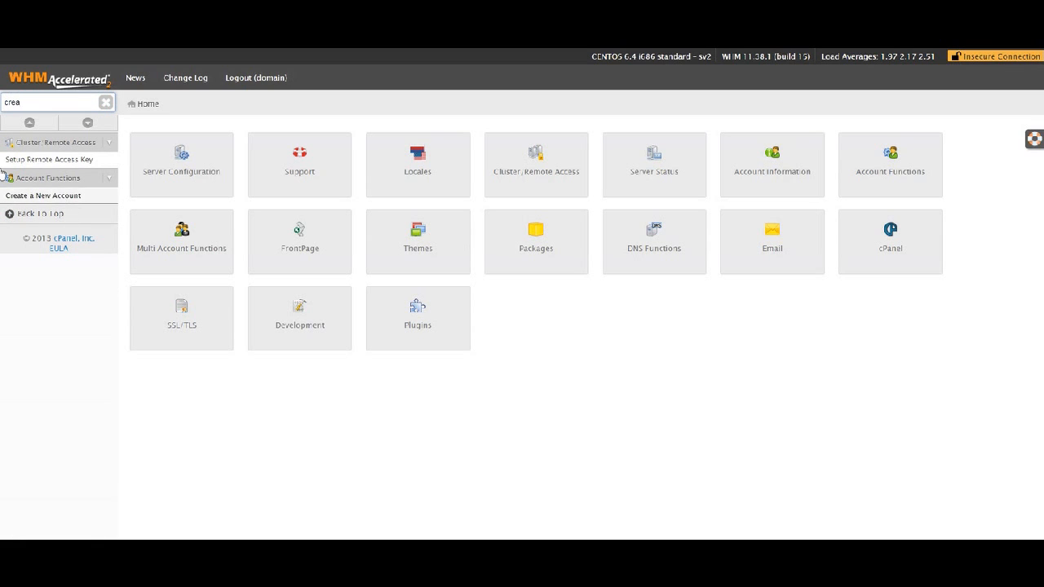
click(54, 197)
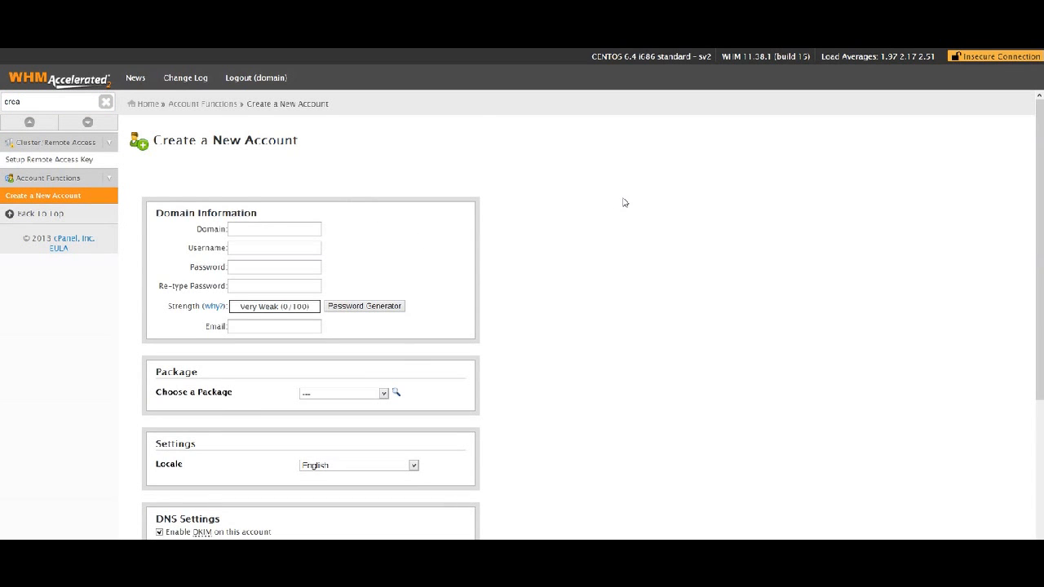
scroll(628, 212, down, 3)
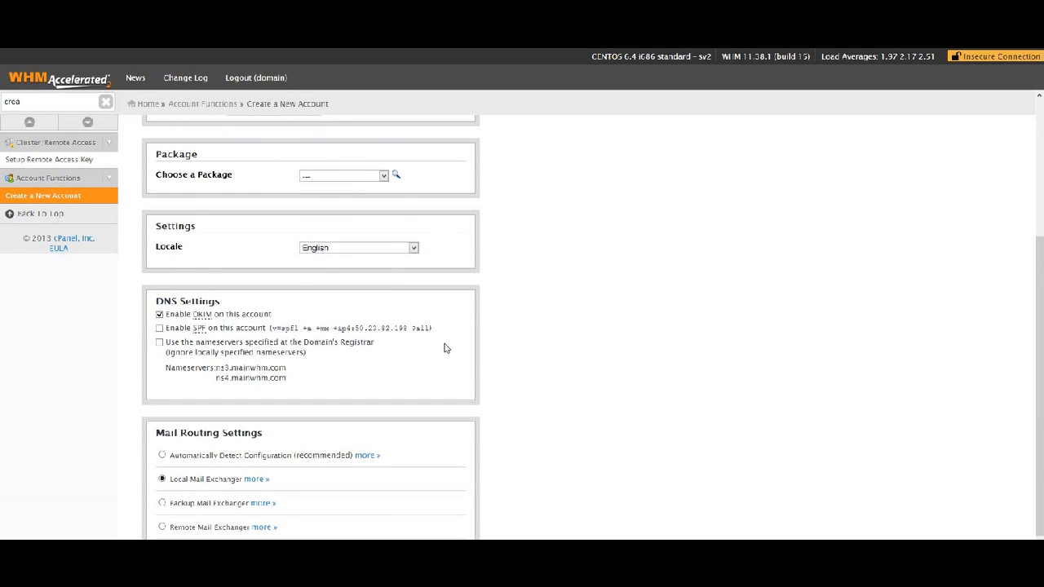
scroll(447, 351, down, 1)
Clear the function search and open the ZamFoo Alpha Reseller plugin.
drag(45, 101, 2, 87)
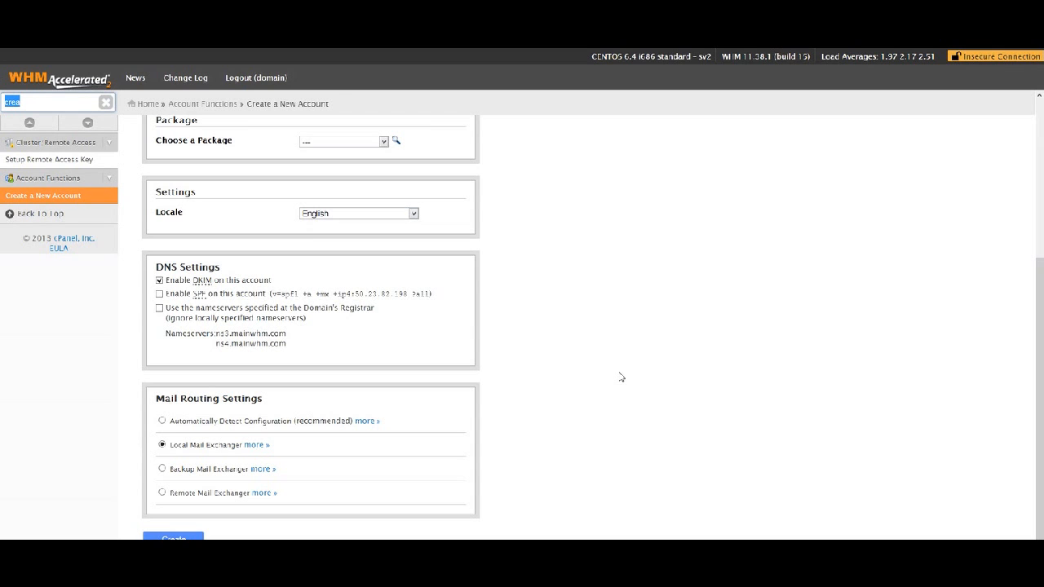
key(BackSpace)
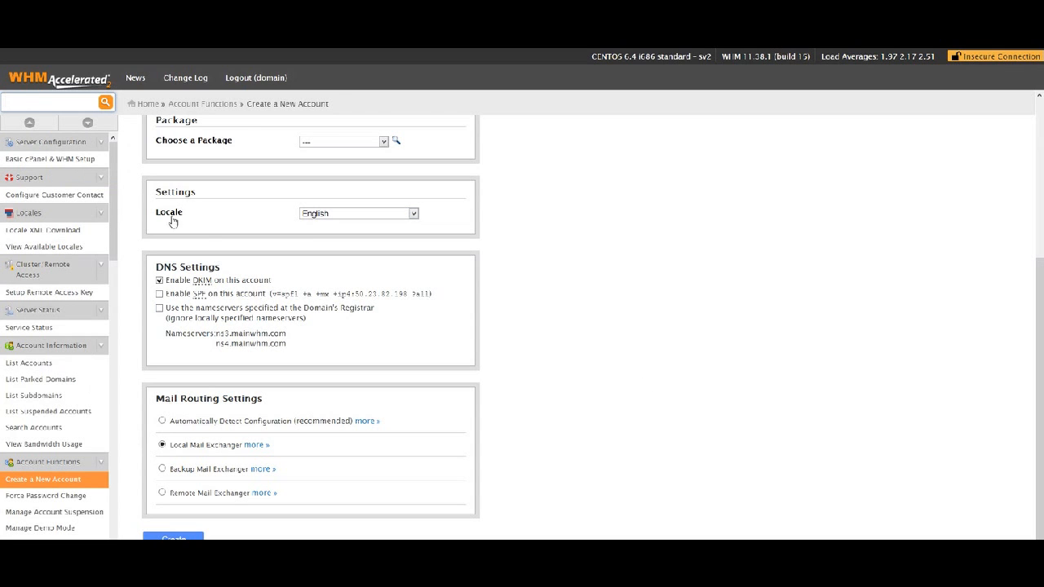
drag(114, 167, 110, 477)
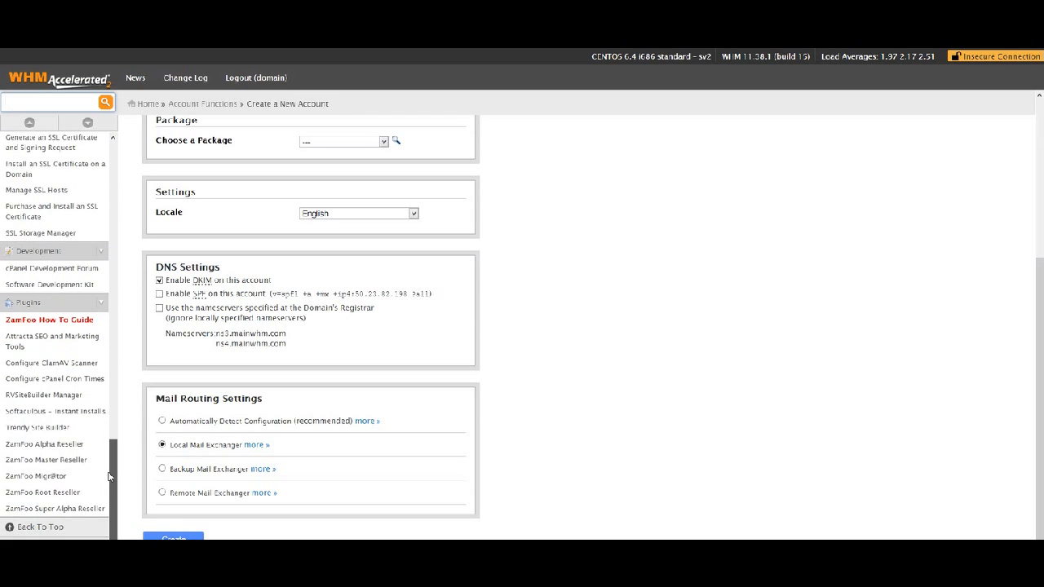
click(56, 447)
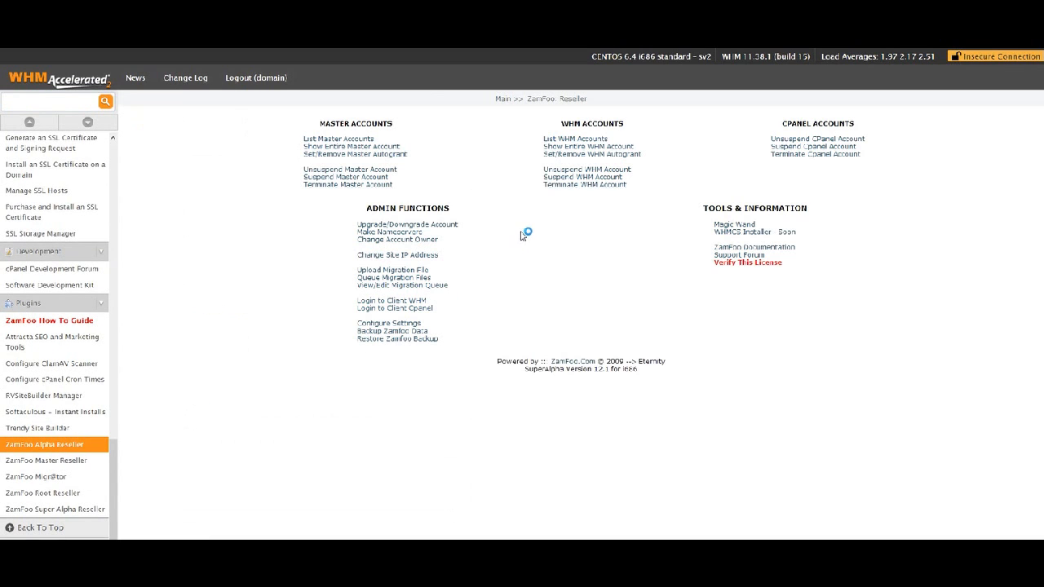